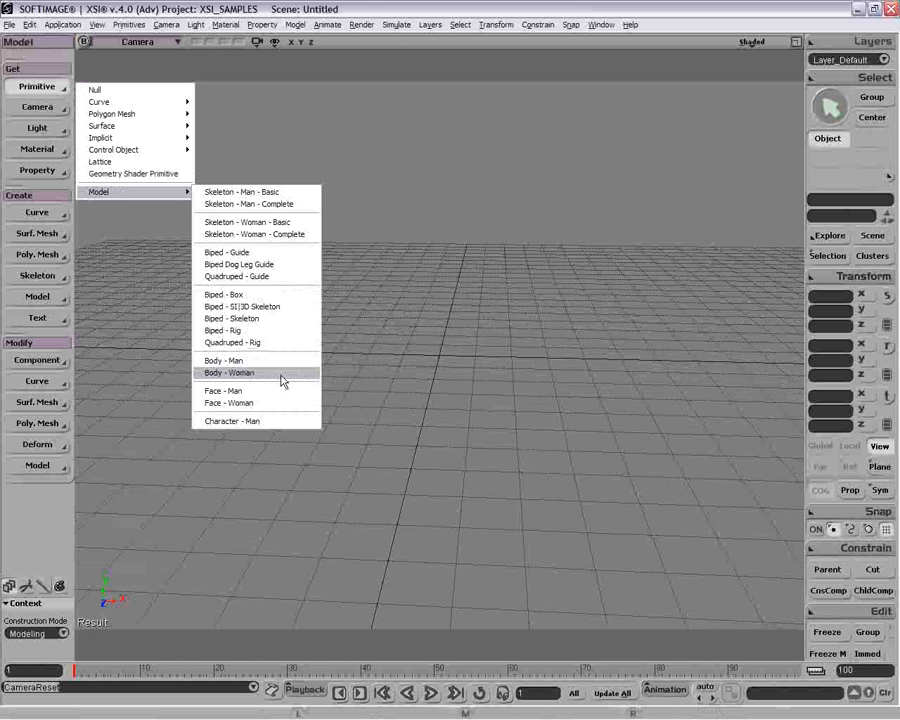
# Step: Add the Character - Man preset model to the scene
pyautogui.click(283, 421)
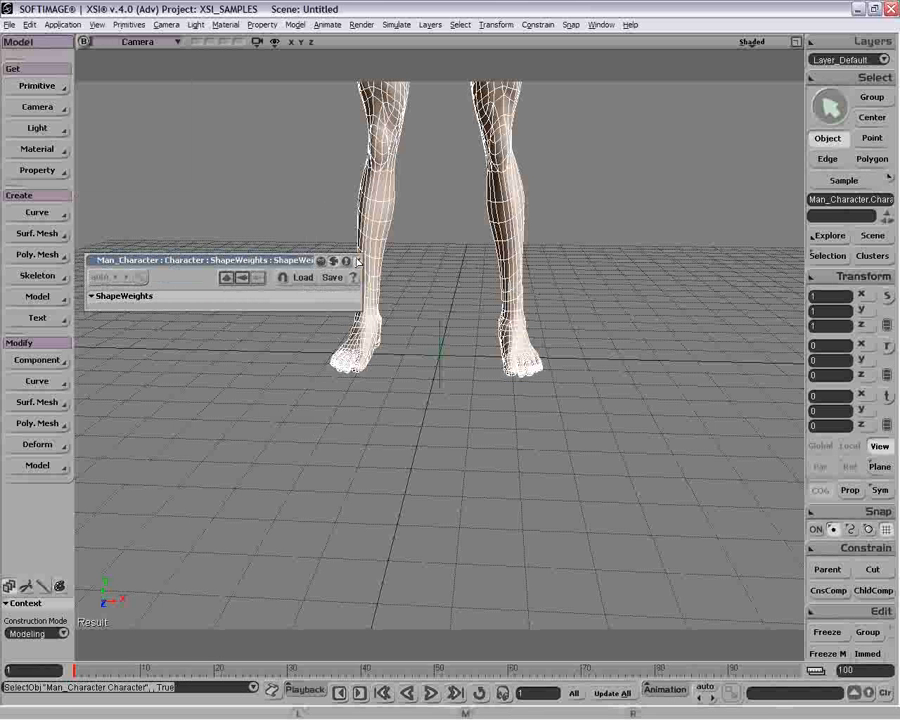
pyautogui.press('a')
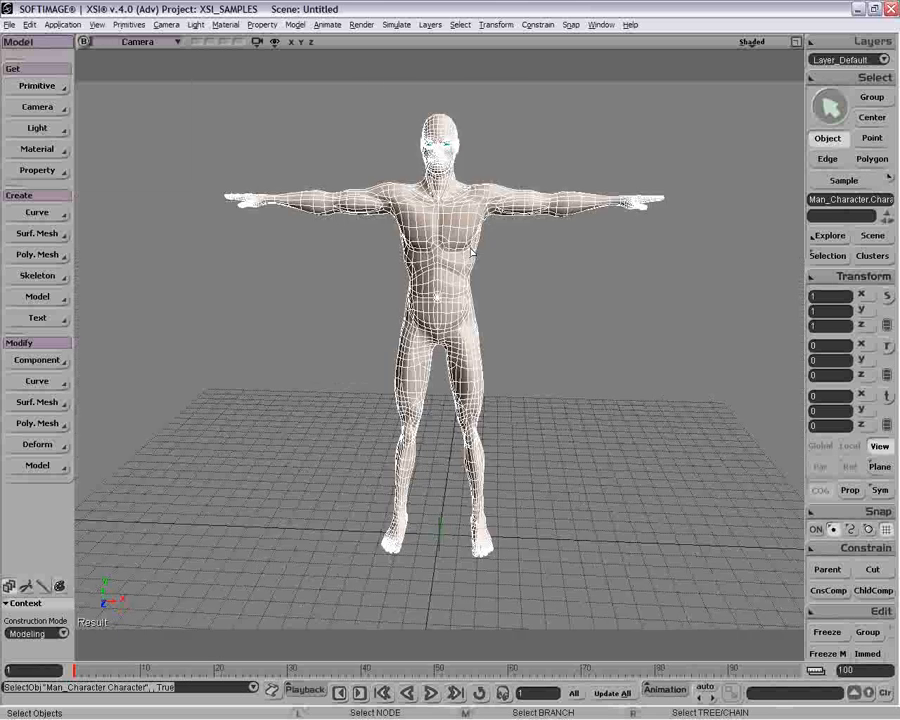
pyautogui.press('o')
pyautogui.moveTo(494, 325); pyautogui.dragTo(374, 302)
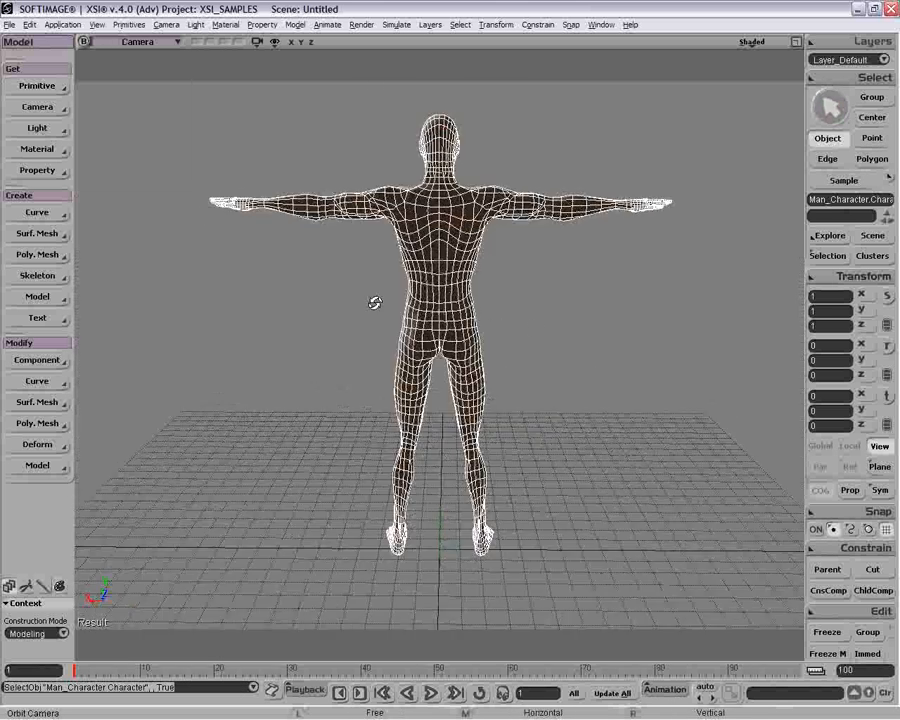
# Step: Apply a Smooth deformation to the whole man character mesh
pyautogui.press('space')
pyautogui.press('z')
pyautogui.moveTo(514, 220); pyautogui.dragTo(486, 329)
pyautogui.press('p')
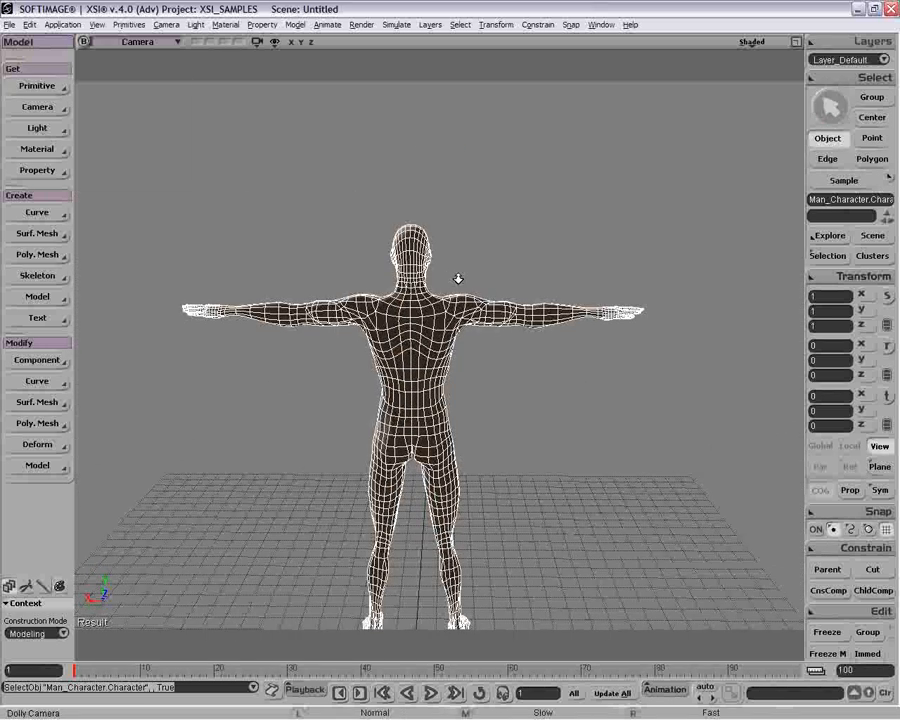
pyautogui.press('o')
pyautogui.moveTo(458, 225); pyautogui.dragTo(452, 452)
pyautogui.press('p')
pyautogui.moveTo(452, 452); pyautogui.dragTo(398, 358)
pyautogui.press('o')
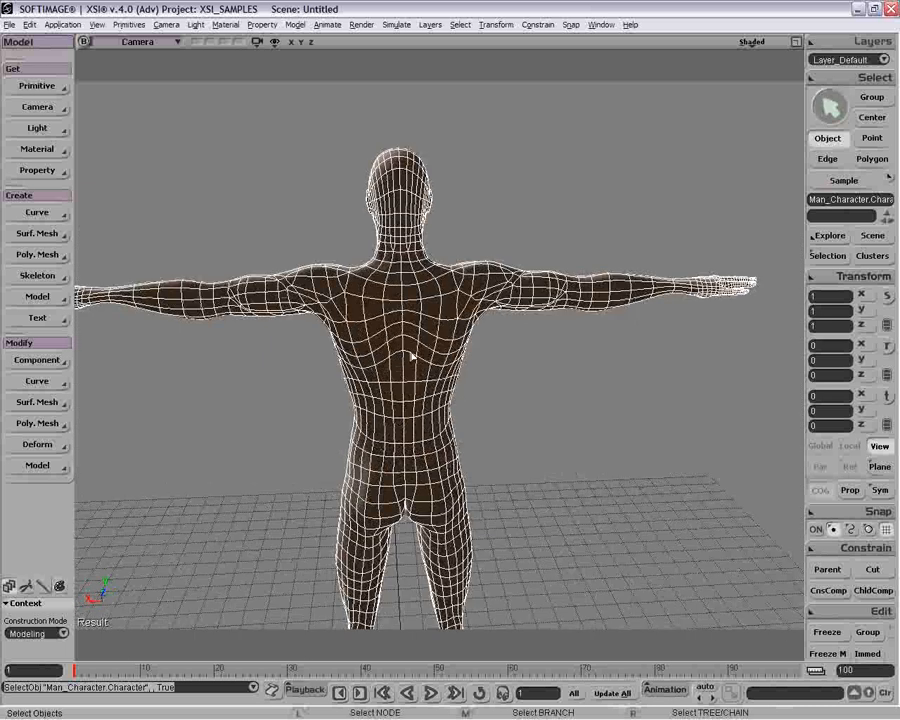
pyautogui.click(48, 444)
pyautogui.click(98, 604)
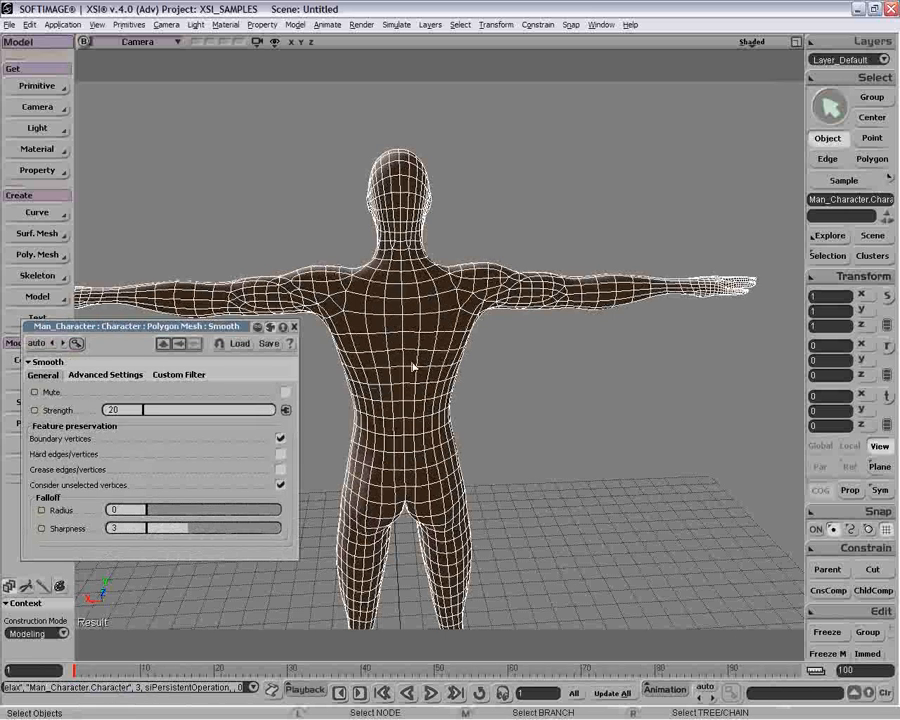
pyautogui.press('o')
pyautogui.moveTo(412, 368); pyautogui.dragTo(412, 316)
pyautogui.press('o')
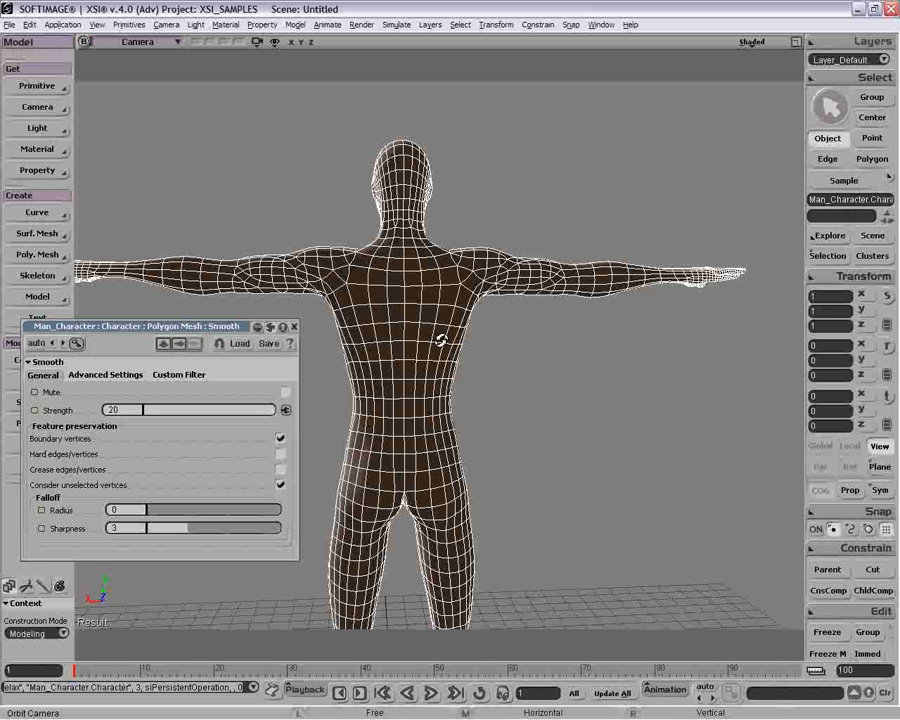
pyautogui.moveTo(440, 368); pyautogui.dragTo(414, 324)
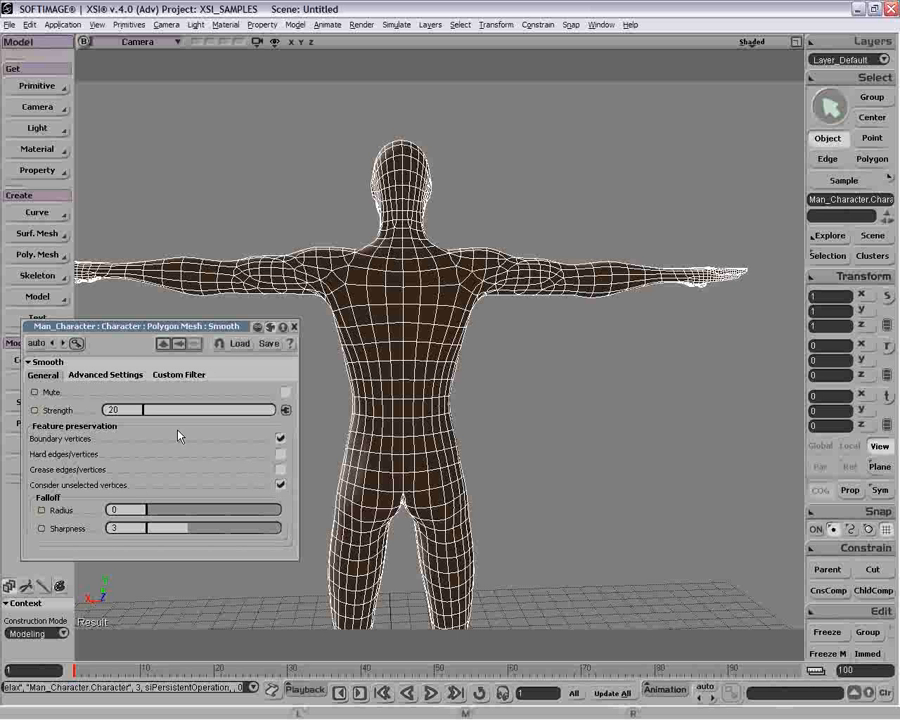
pyautogui.rightClick(286, 410)
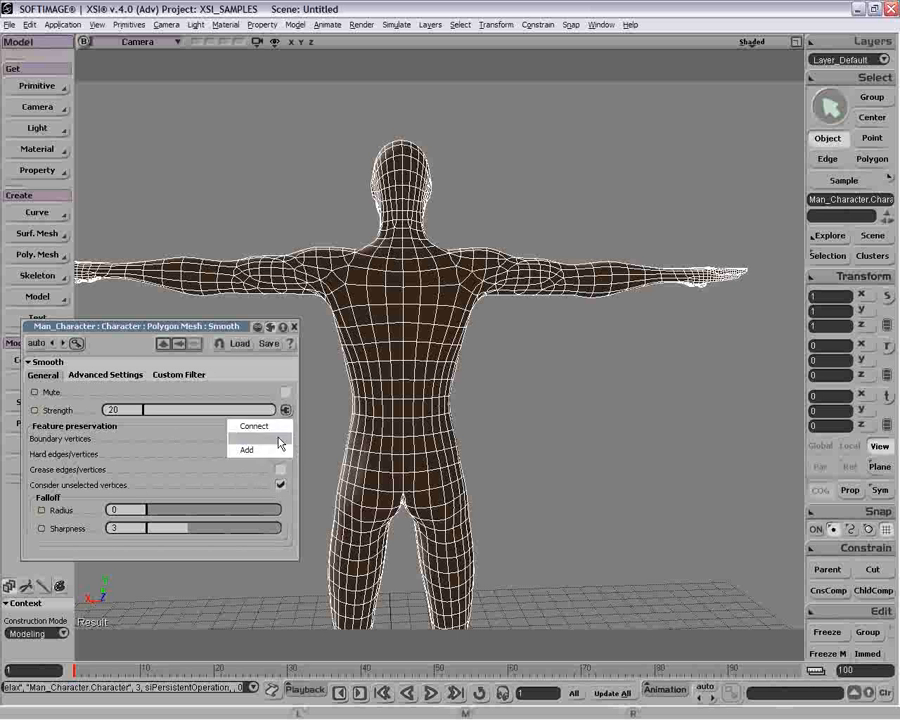
pyautogui.click(216, 327)
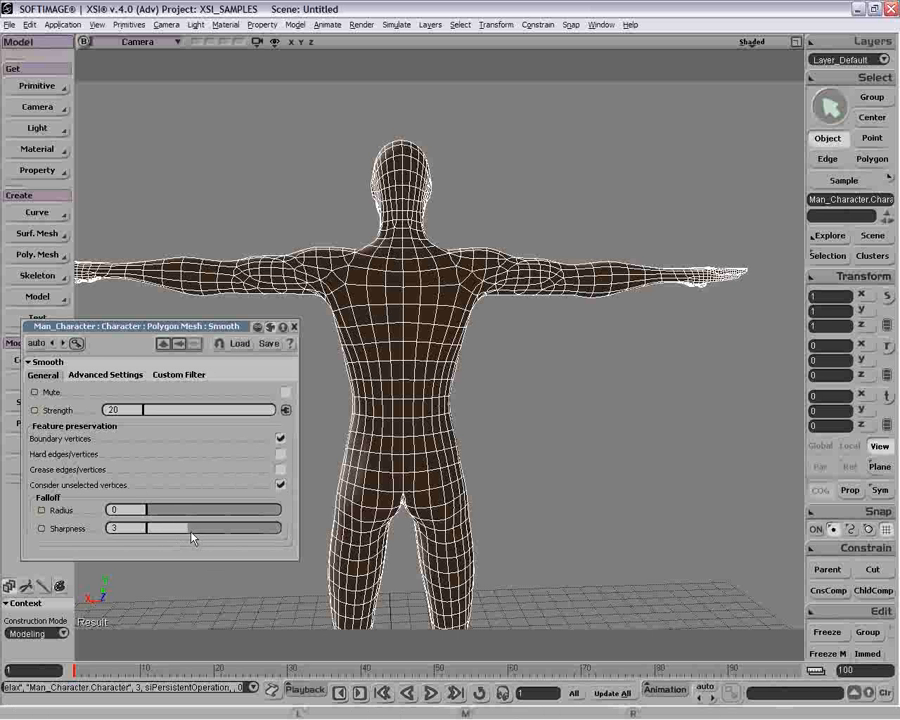
# Step: Restrict the Smooth operator to Concave curvature in its advanced settings and check the effect on the character's back
pyautogui.click(129, 385)
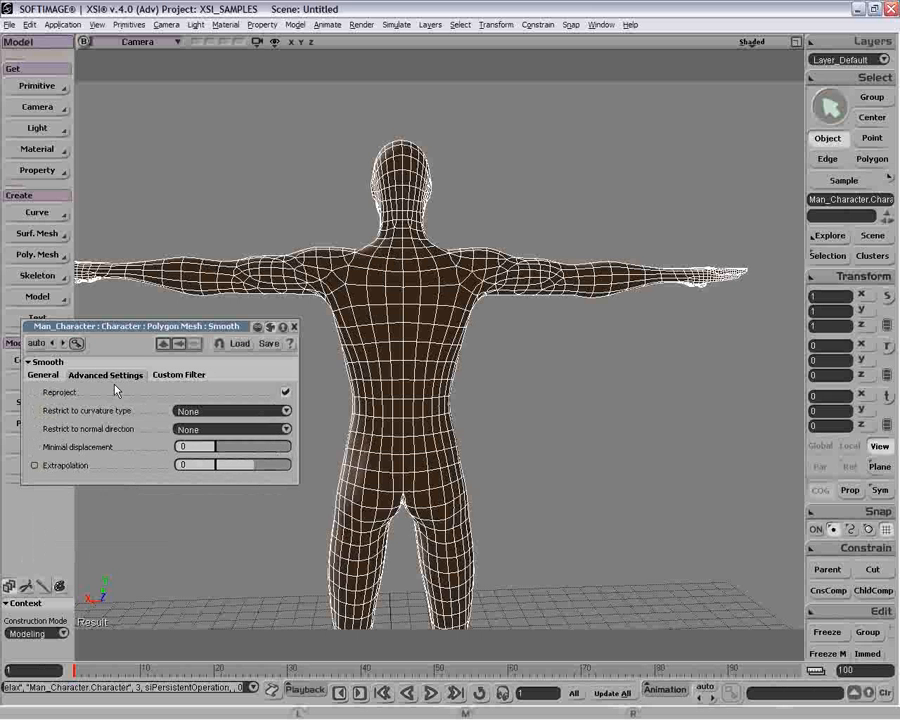
pyautogui.click(211, 412)
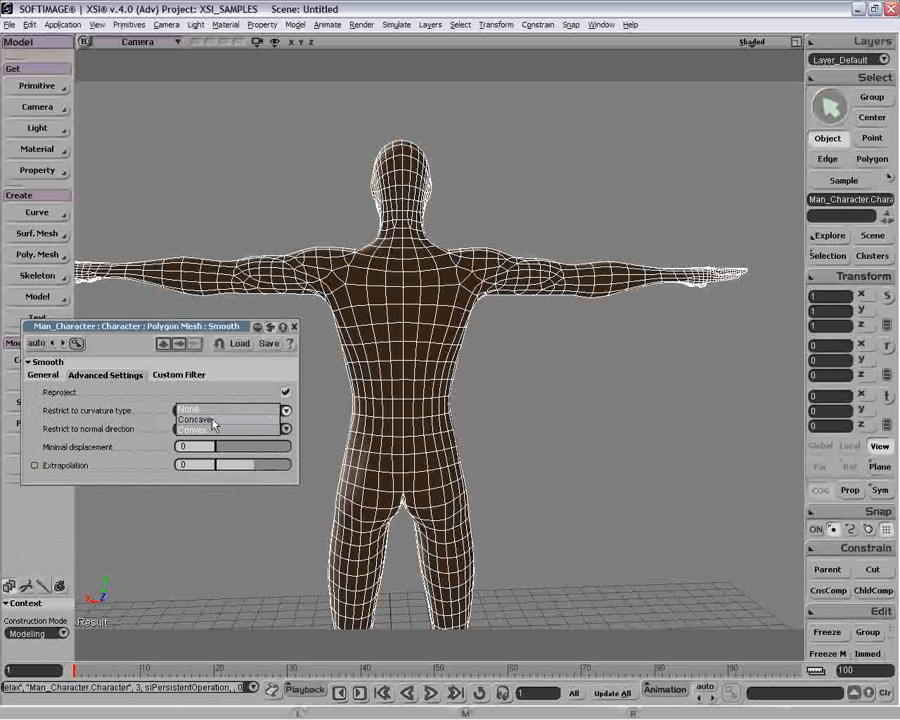
pyautogui.click(212, 420)
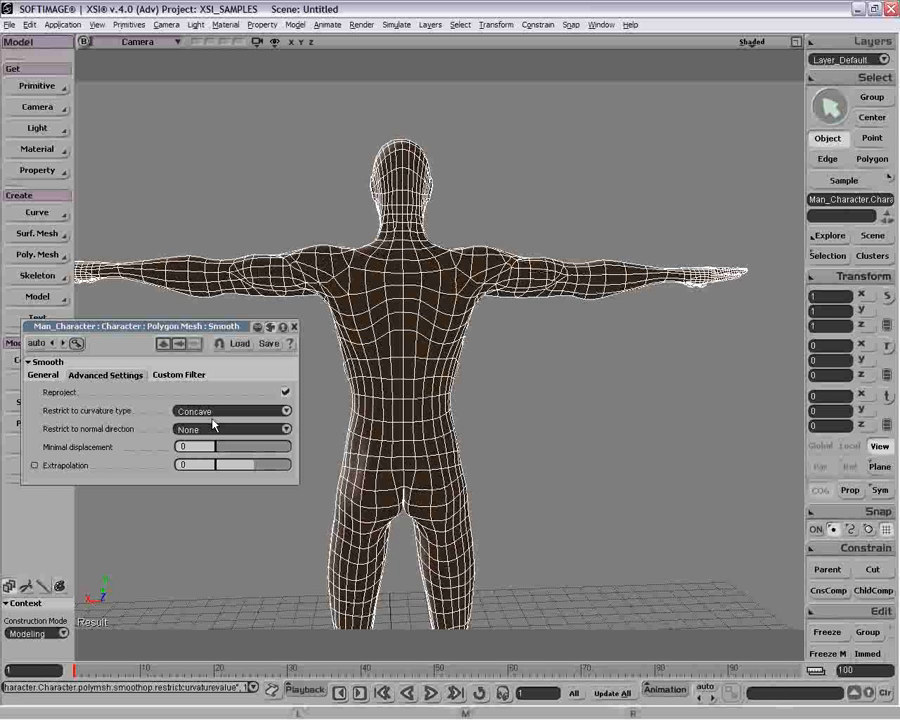
pyautogui.press('o')
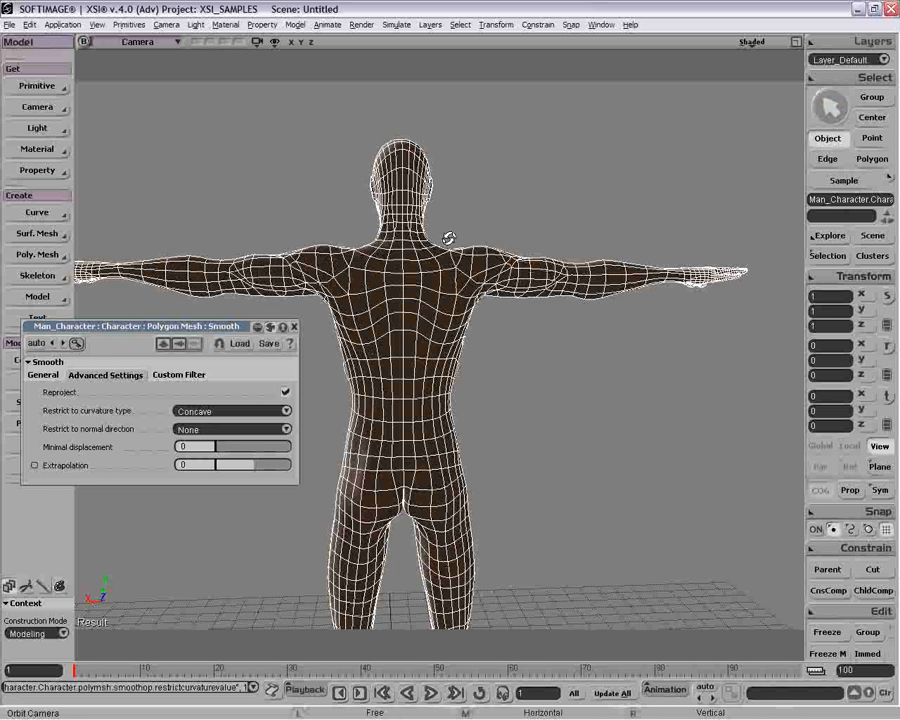
pyautogui.moveTo(452, 237); pyautogui.dragTo(266, 309)
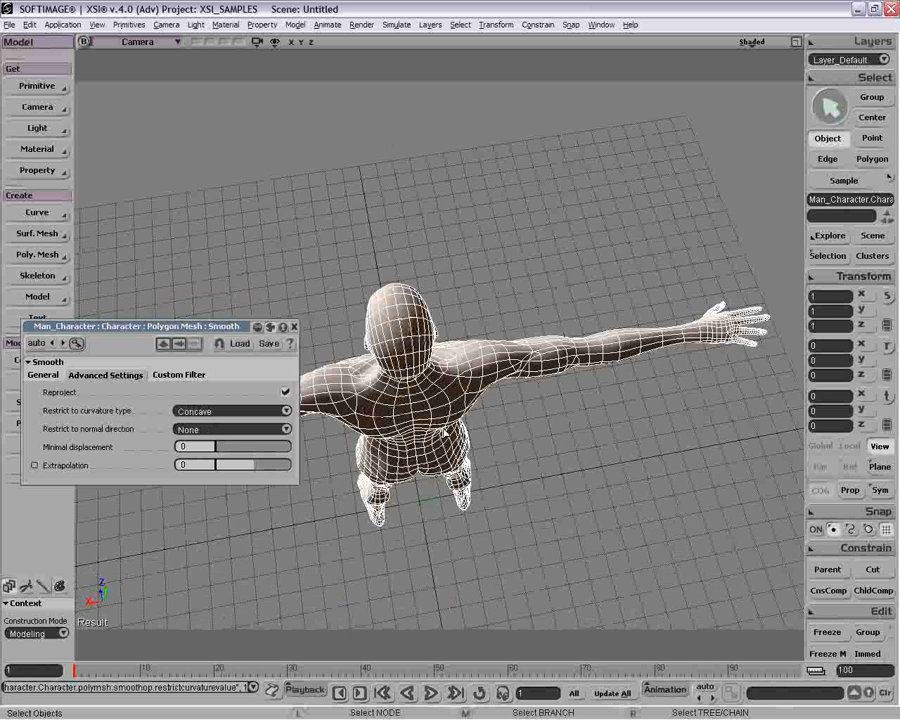
pyautogui.moveTo(316, 306); pyautogui.dragTo(488, 346)
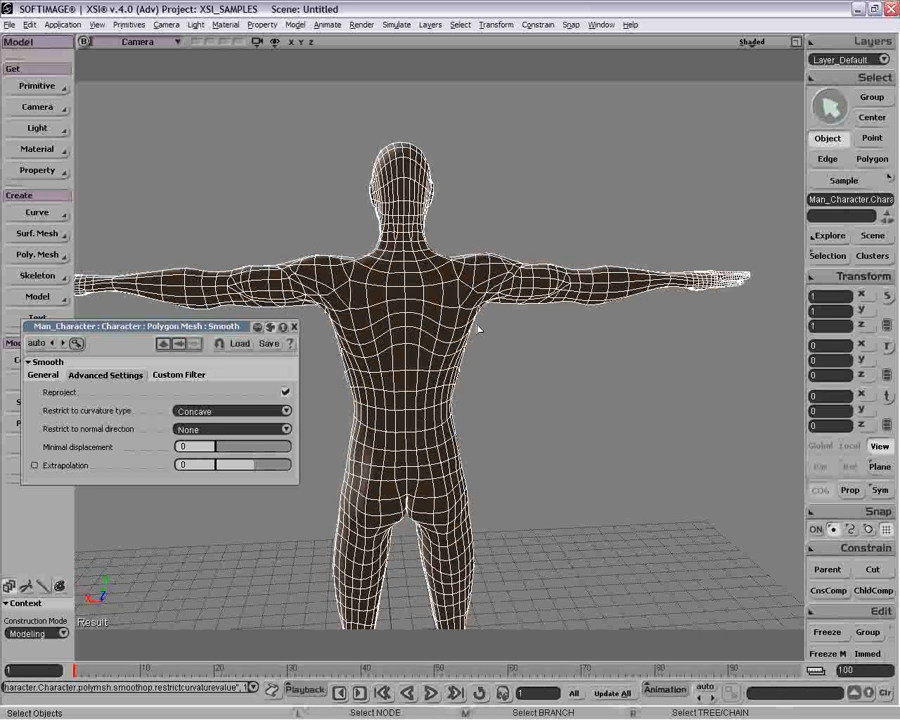
# Step: Restrict the smoothing to Convex curvature instead and check the effect on the character's back
pyautogui.click(270, 411)
pyautogui.click(266, 418)
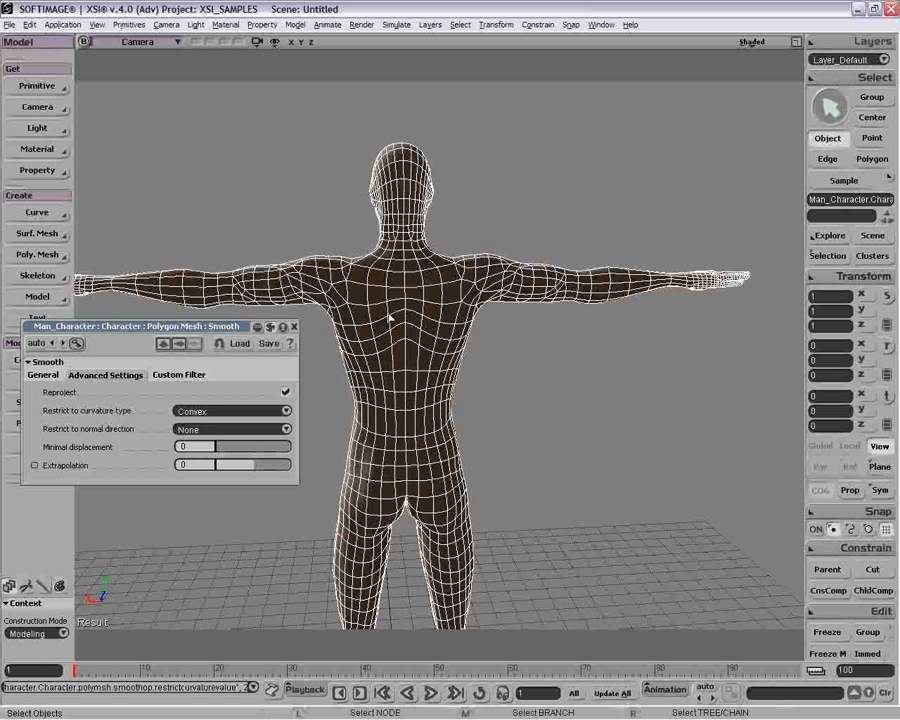
pyautogui.press('o')
pyautogui.moveTo(430, 322); pyautogui.dragTo(340, 344)
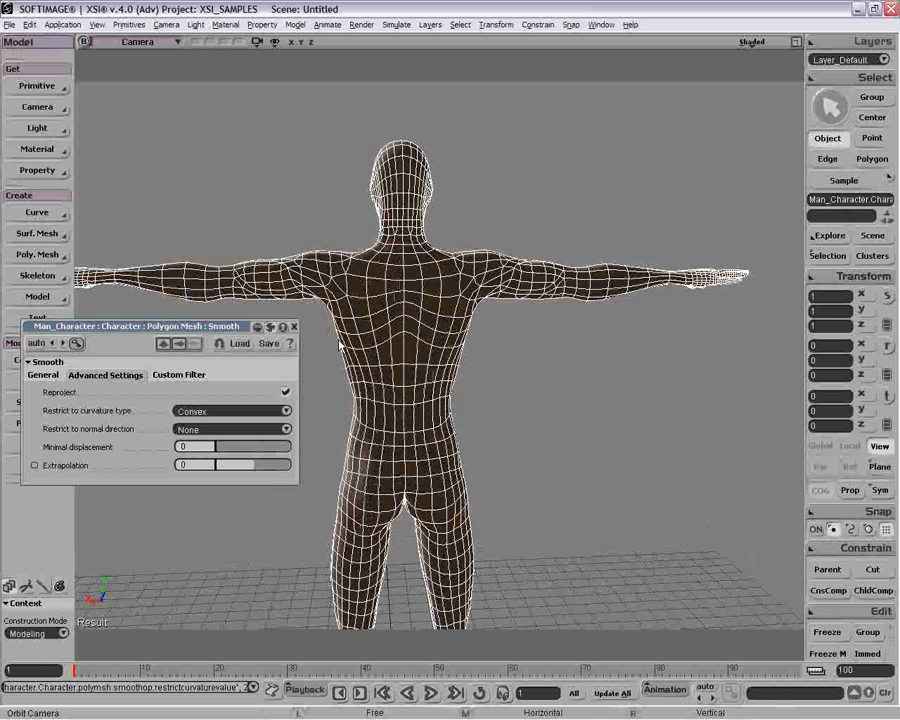
pyautogui.press('space')
pyautogui.press('o')
pyautogui.moveTo(531, 306); pyautogui.dragTo(420, 318)
pyautogui.press('r')
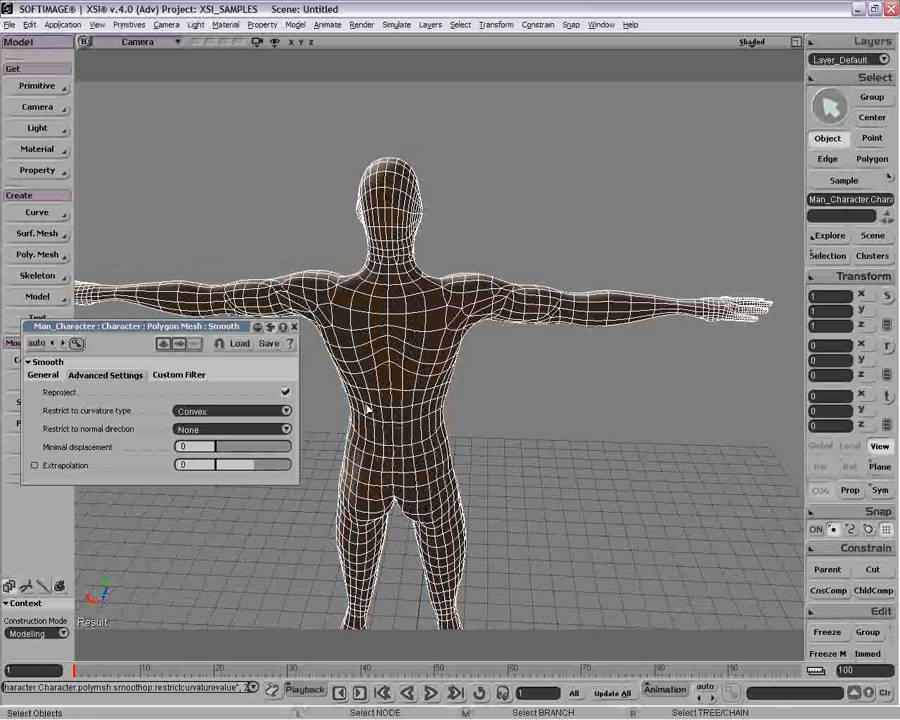
# Step: Set the curvature type restriction to None and restrict the smoothing to the Parallel normal direction
pyautogui.click(254, 410)
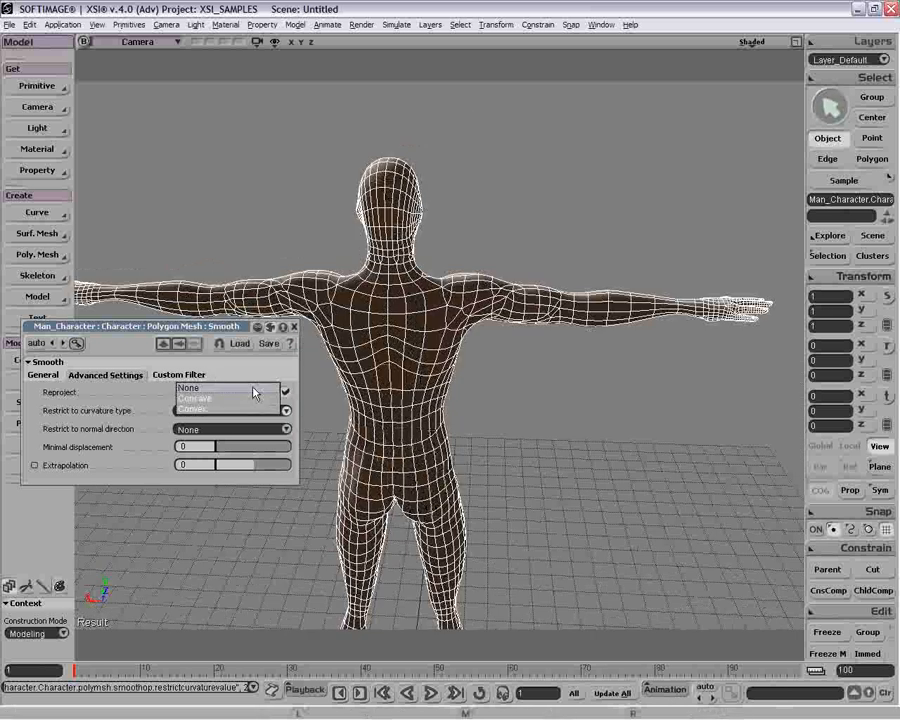
pyautogui.click(254, 392)
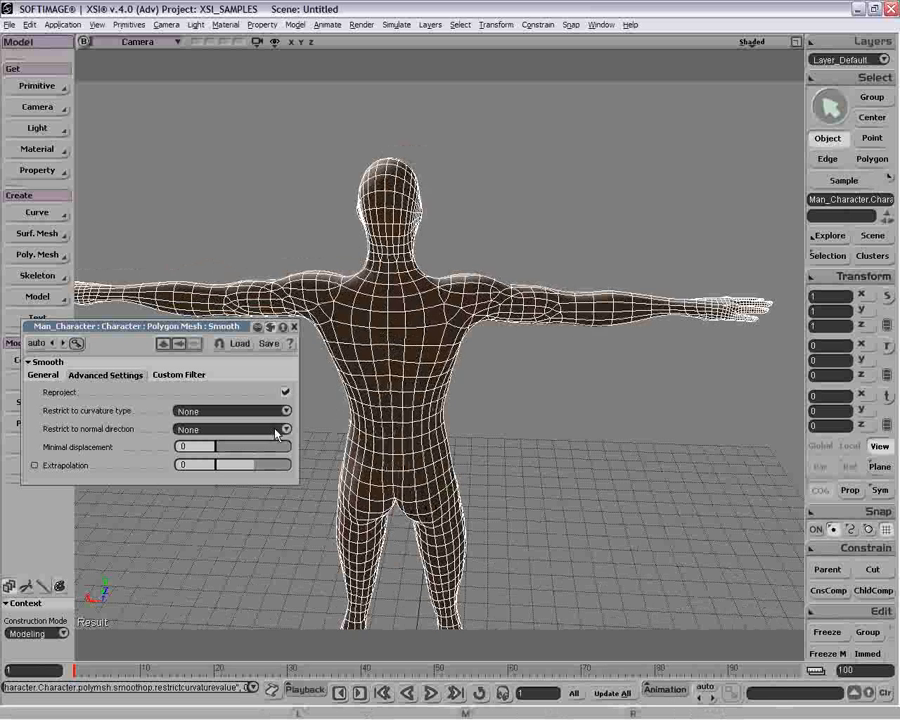
pyautogui.click(277, 433)
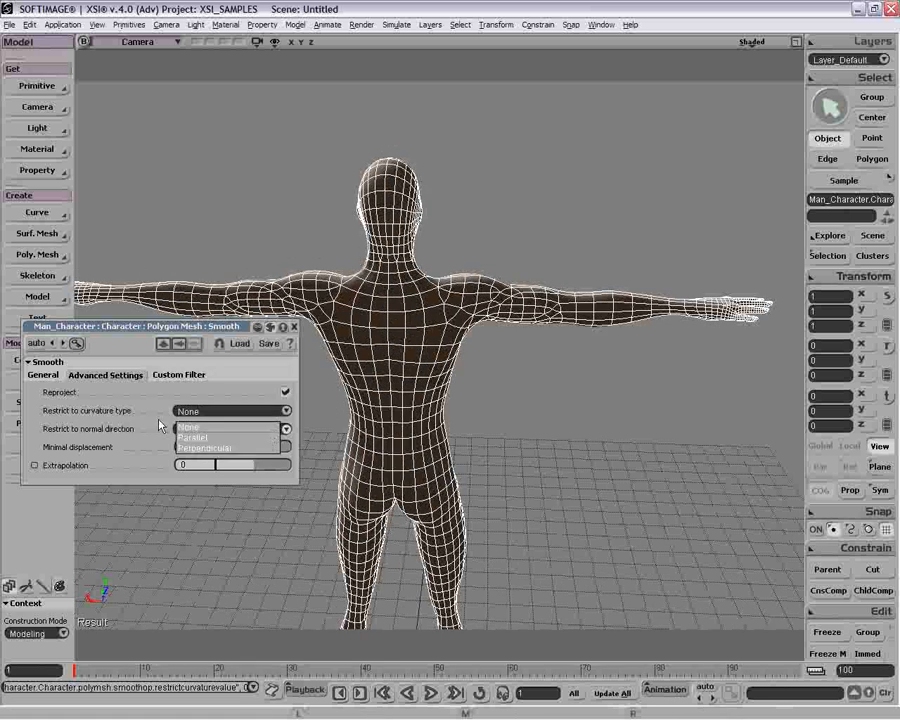
pyautogui.click(257, 437)
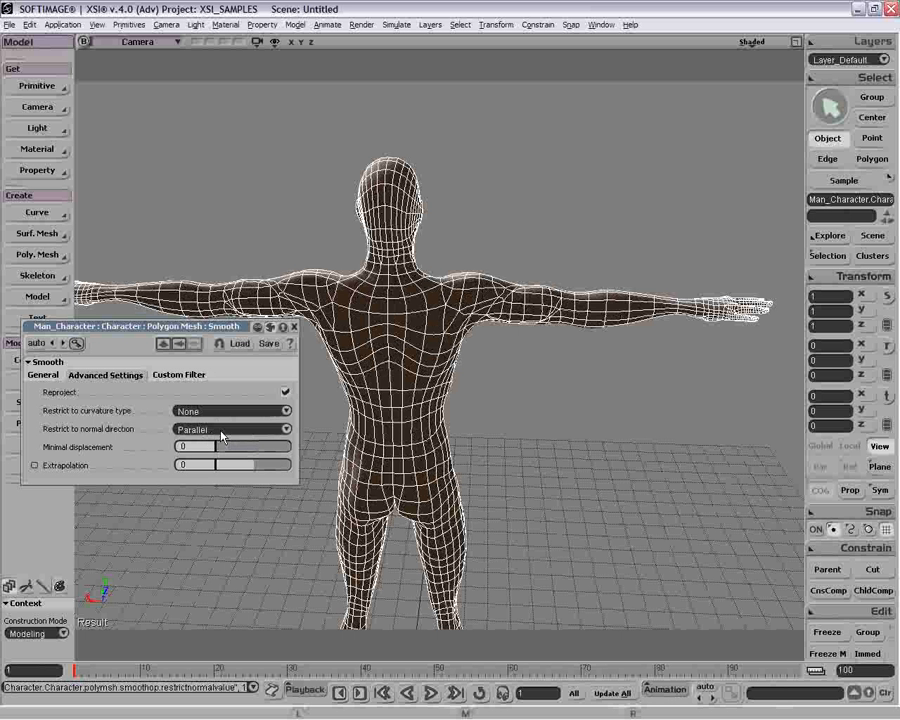
# Step: Select a single point in the middle of the character's back and show its translate manipulator in Local mode
pyautogui.press('t')
pyautogui.click(391, 369)
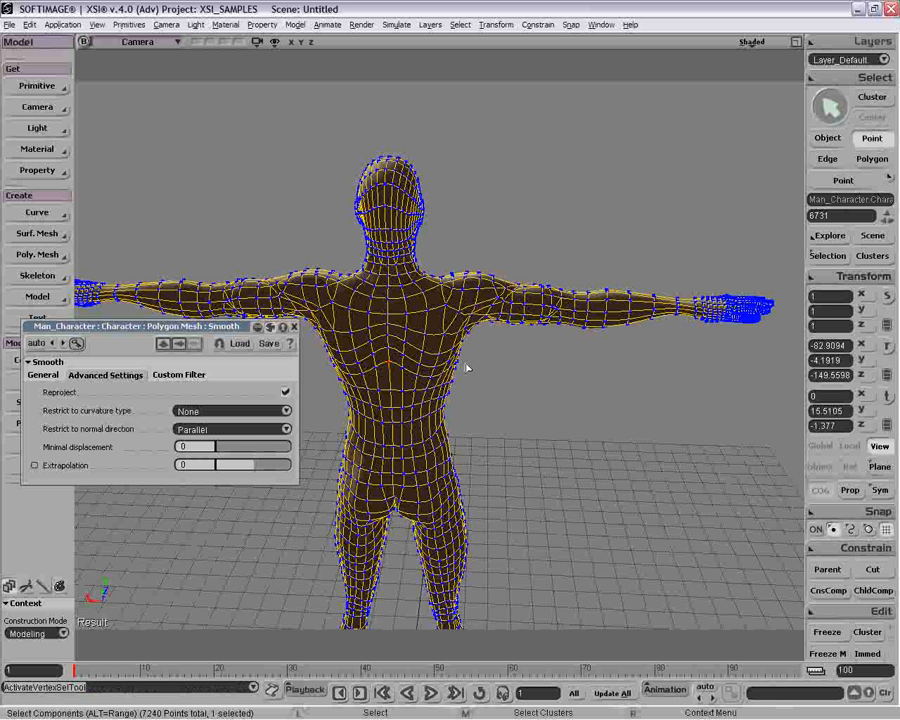
pyautogui.press('v')
pyautogui.click(849, 446)
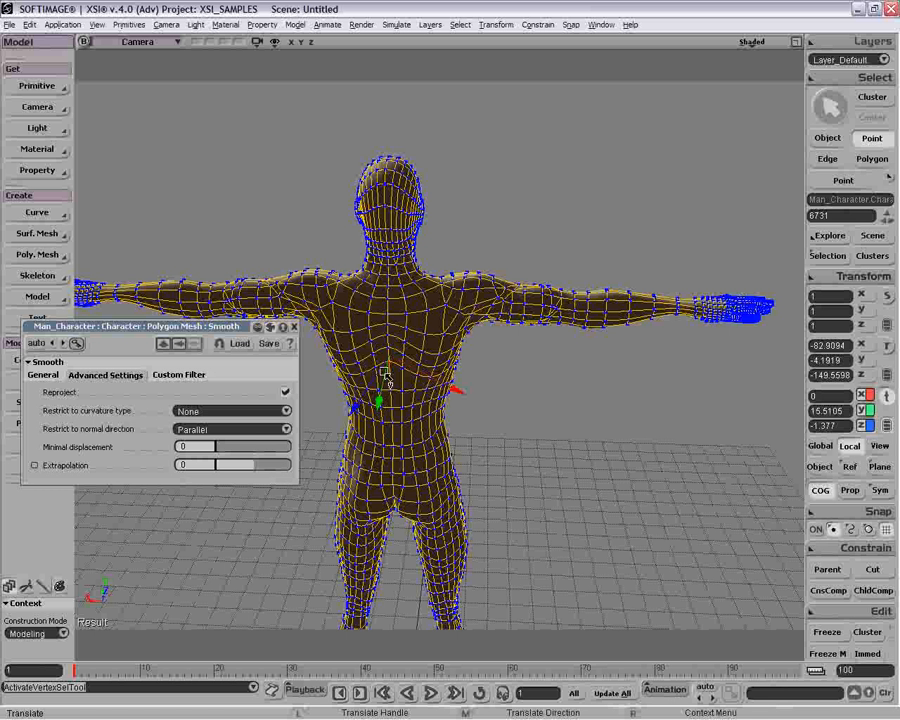
# Step: Restrict the smoothing to the Perpendicular normal direction and check the selected back point's local axes
pyautogui.click(209, 428)
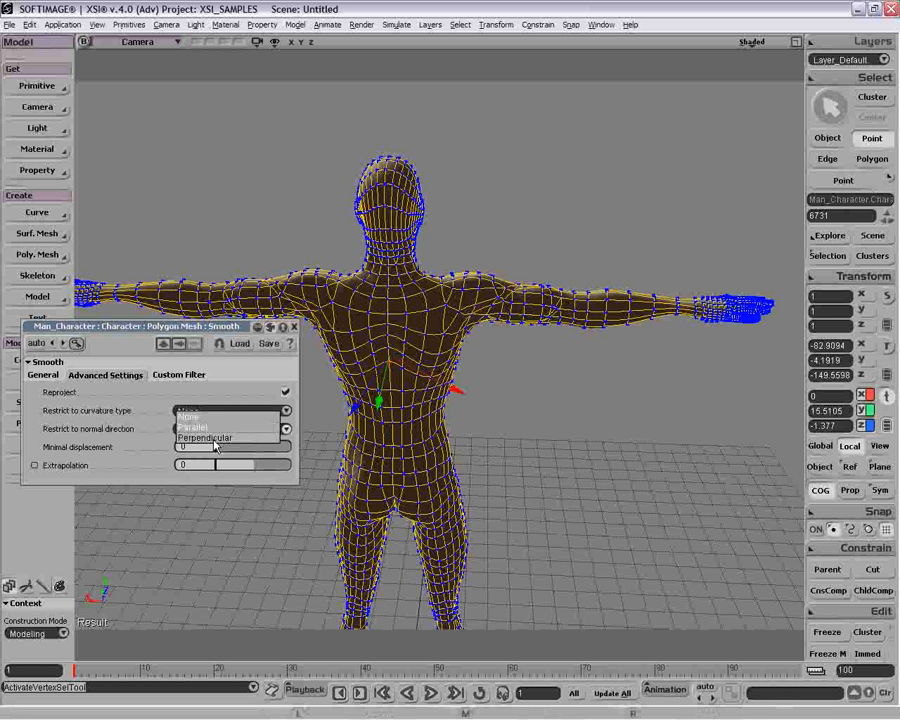
pyautogui.click(221, 439)
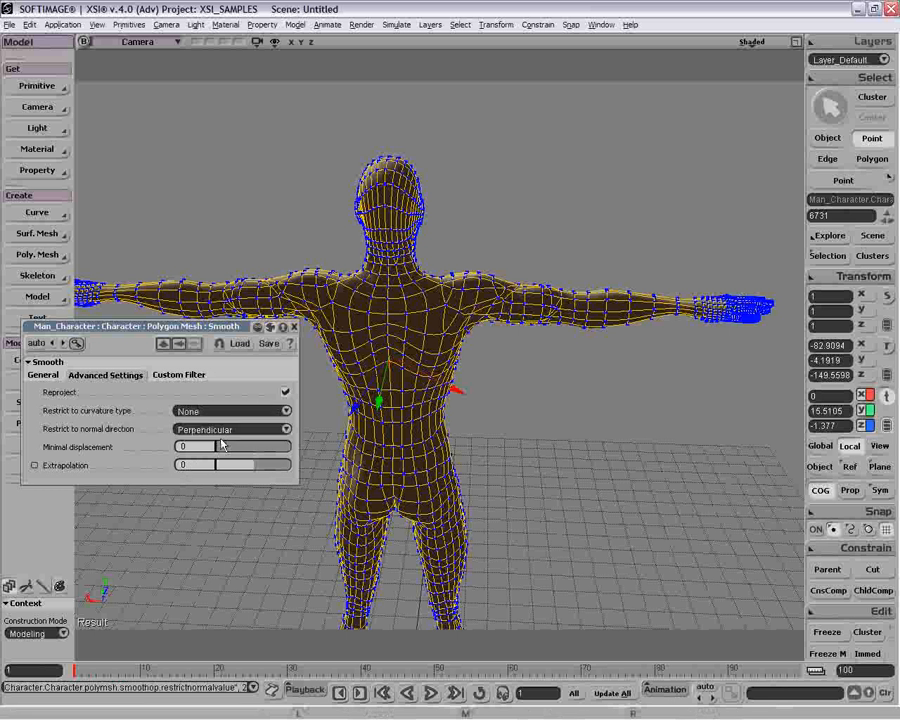
pyautogui.press('v')
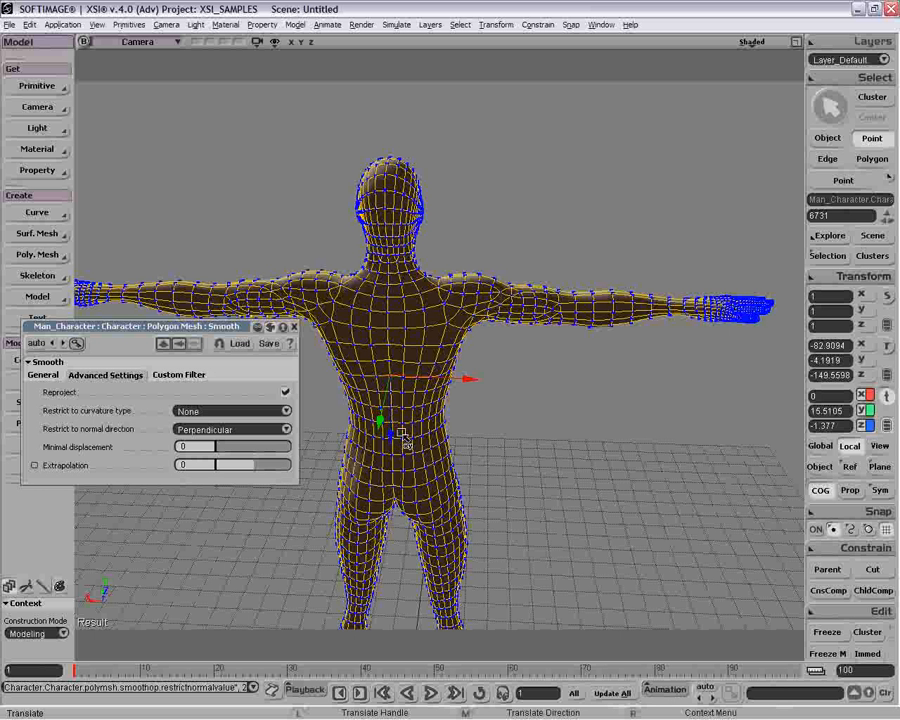
pyautogui.press('o')
pyautogui.moveTo(472, 428); pyautogui.dragTo(438, 376)
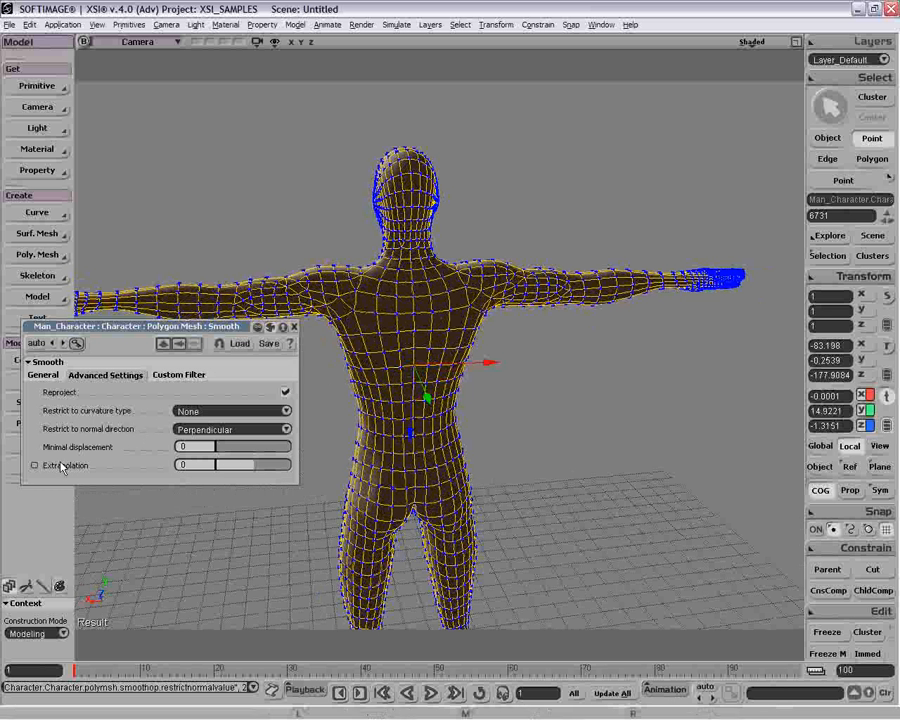
# Step: Try minimal displacement values of 0.462 and 0.061 for the smoothing, with extrapolation at 2.075
pyautogui.moveTo(228, 448); pyautogui.dragTo(286, 450)
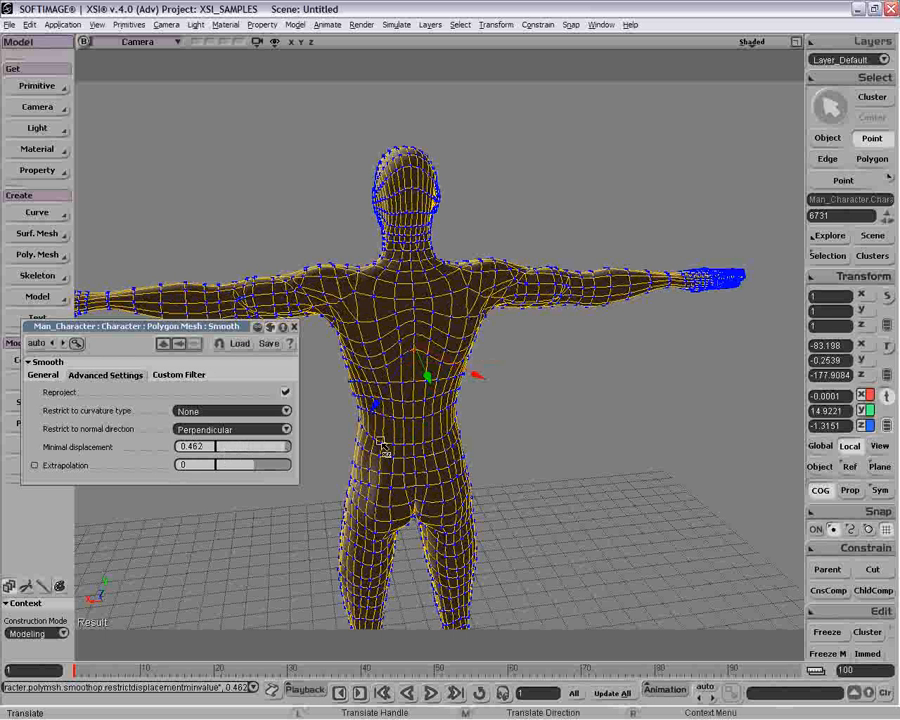
pyautogui.moveTo(278, 450); pyautogui.dragTo(222, 454)
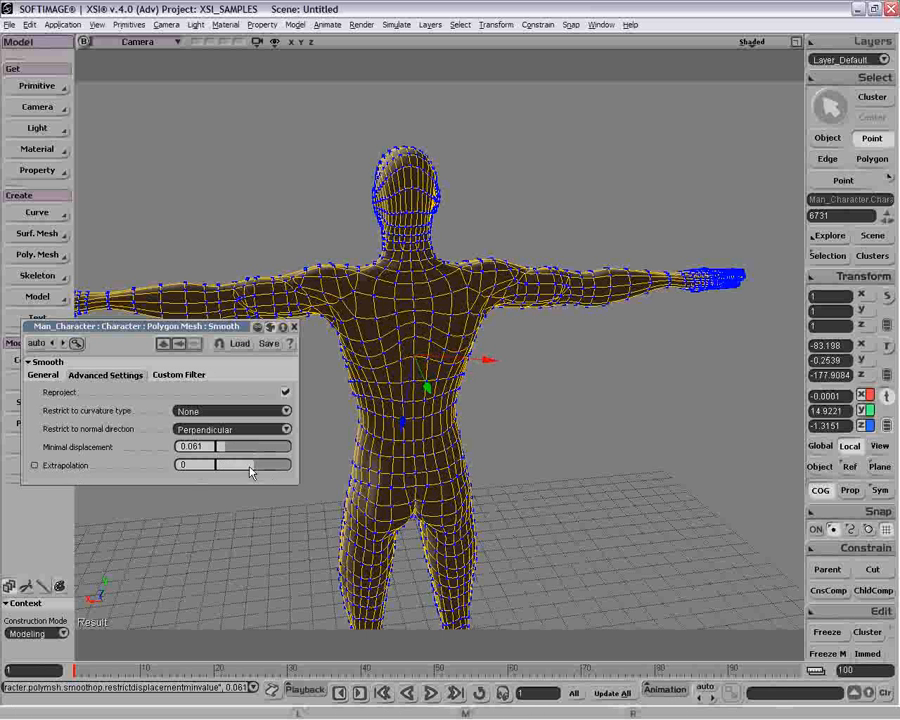
pyautogui.moveTo(250, 467); pyautogui.dragTo(270, 472)
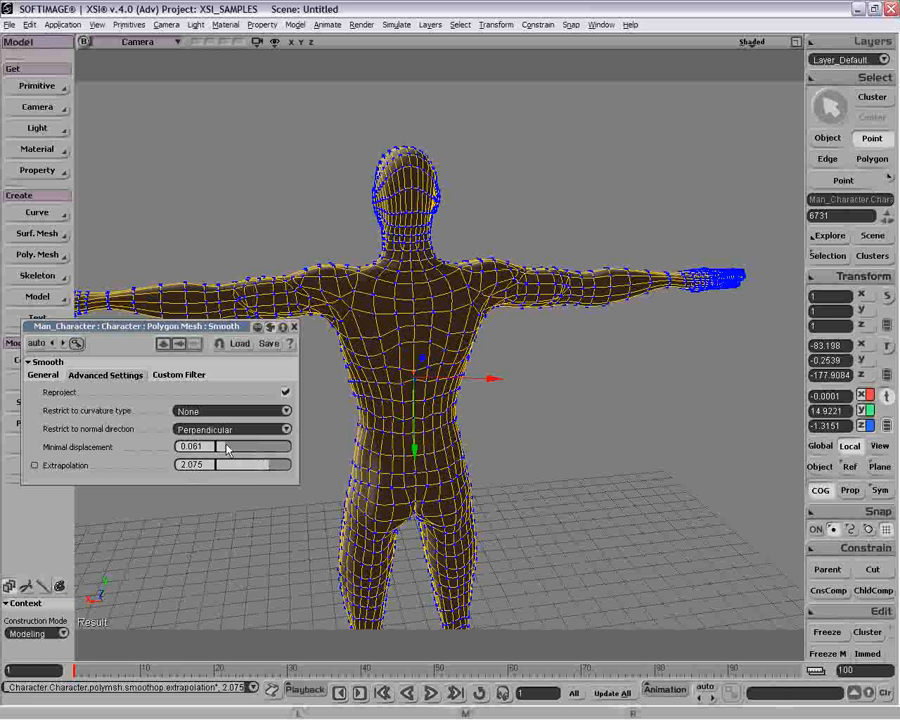
# Step: Set the minimal displacement to 0 and the extrapolation to 0.472, and return to selecting the whole character
pyautogui.moveTo(221, 446); pyautogui.dragTo(195, 446)
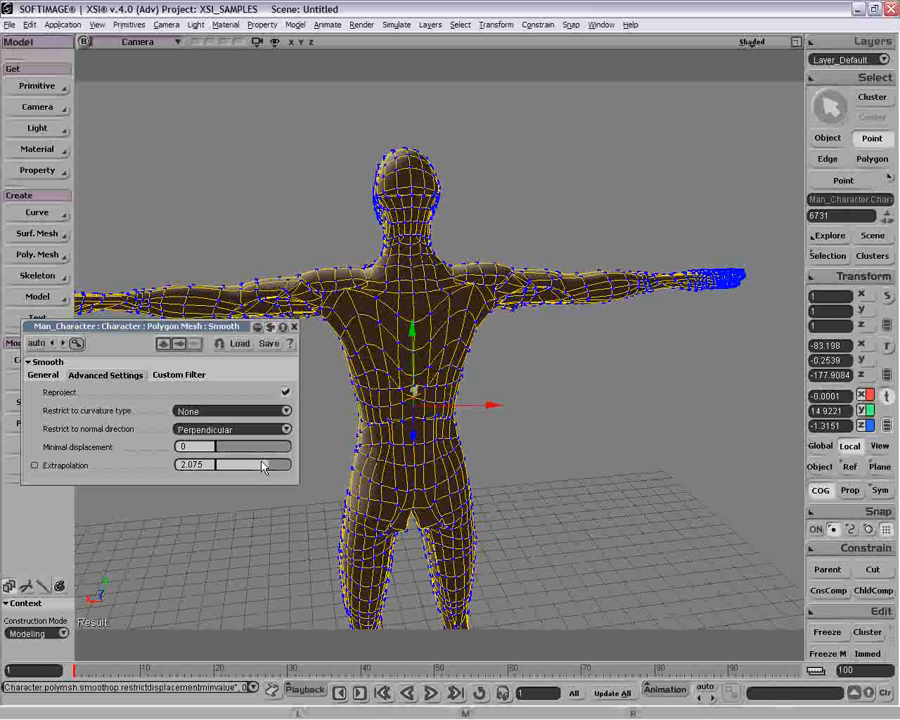
pyautogui.moveTo(272, 469); pyautogui.dragTo(255, 466)
pyautogui.press('space')
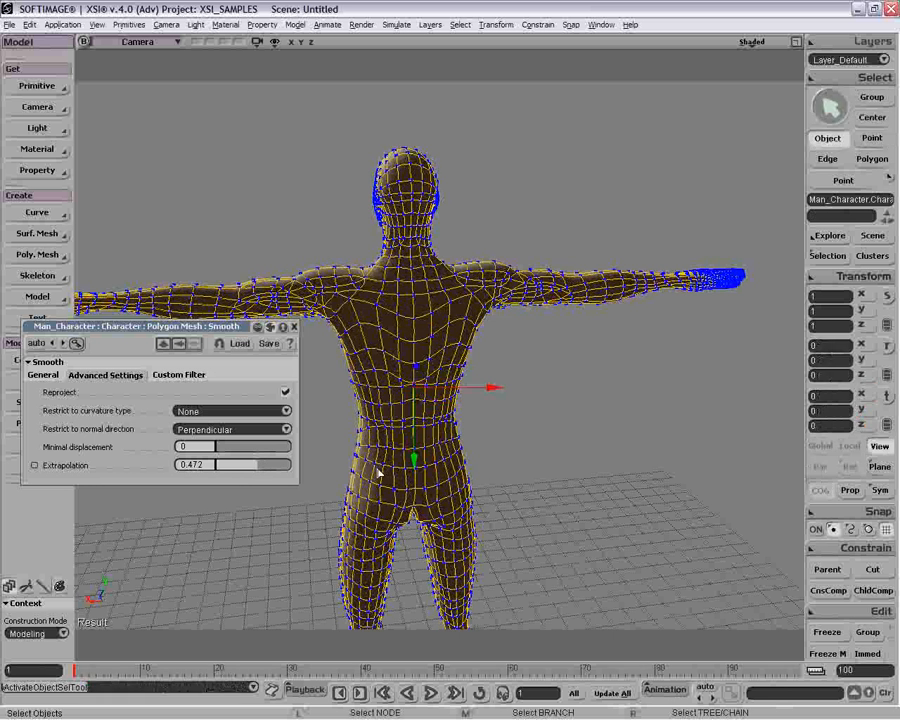
pyautogui.click(379, 474)
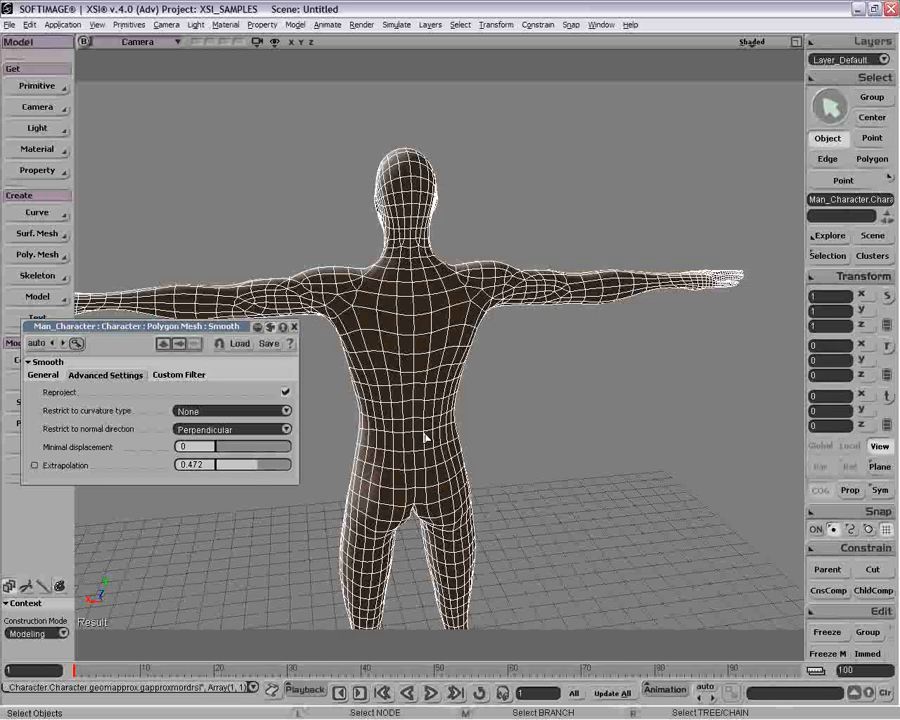
# Step: Lower the character's subdivision level, and try switching the Smooth deformation's custom filter on and off before closing its properties
pyautogui.press('-')
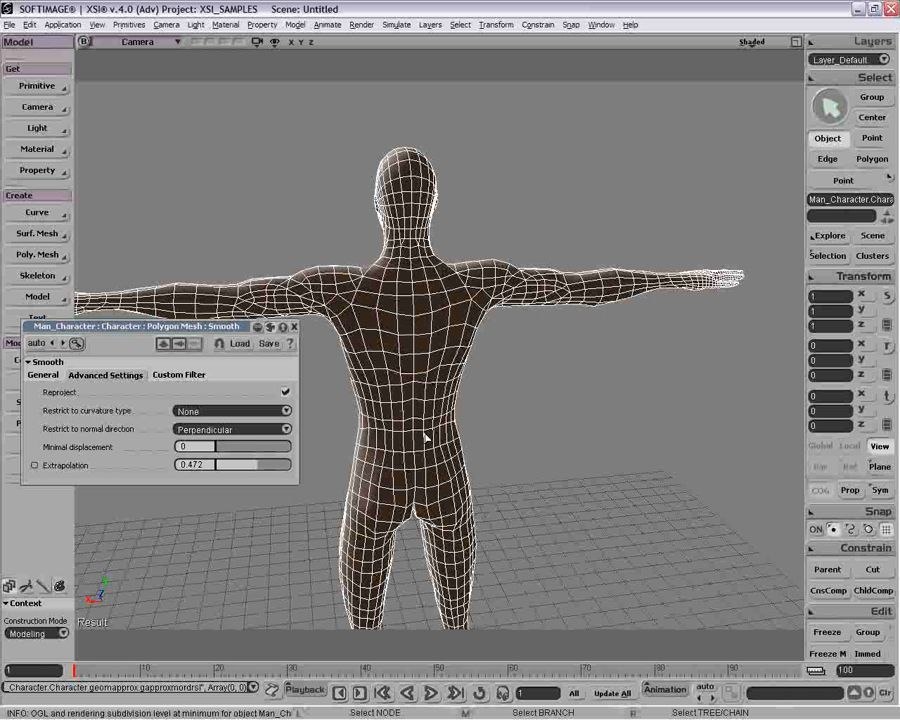
pyautogui.click(184, 375)
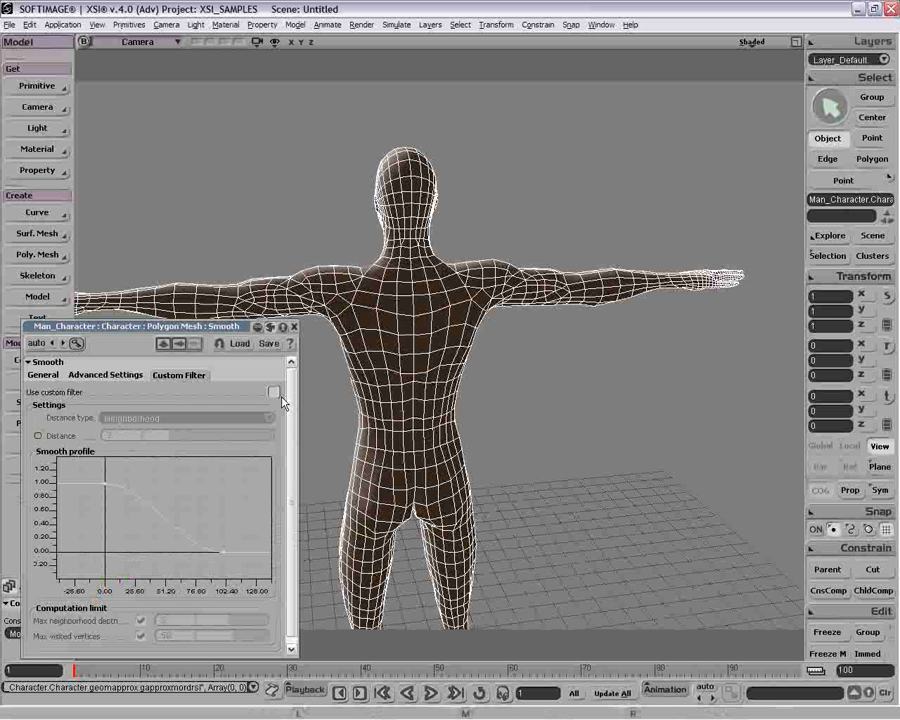
pyautogui.click(273, 392)
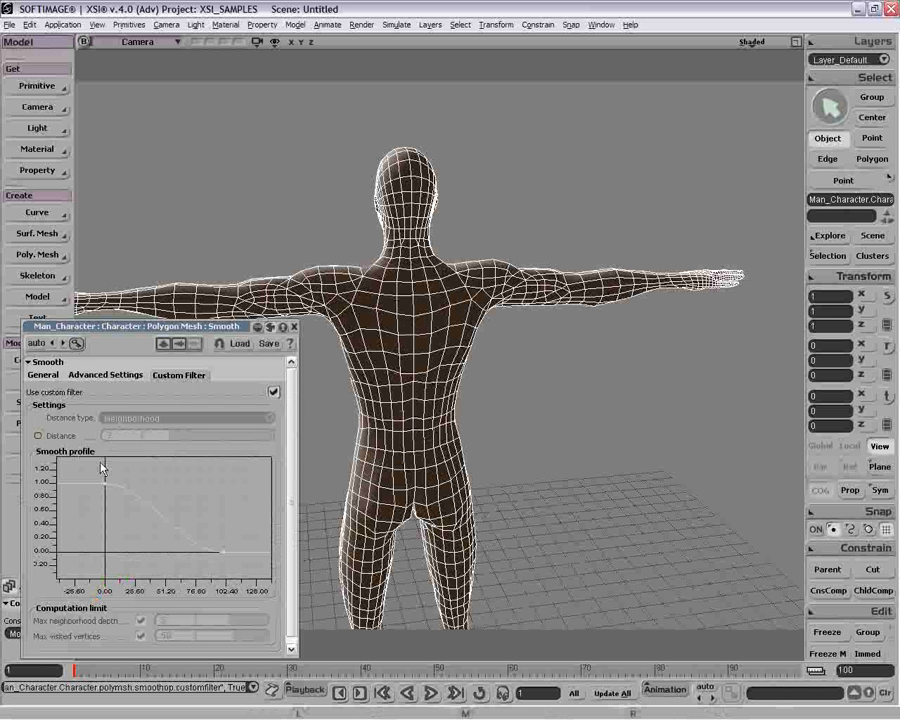
pyautogui.click(273, 392)
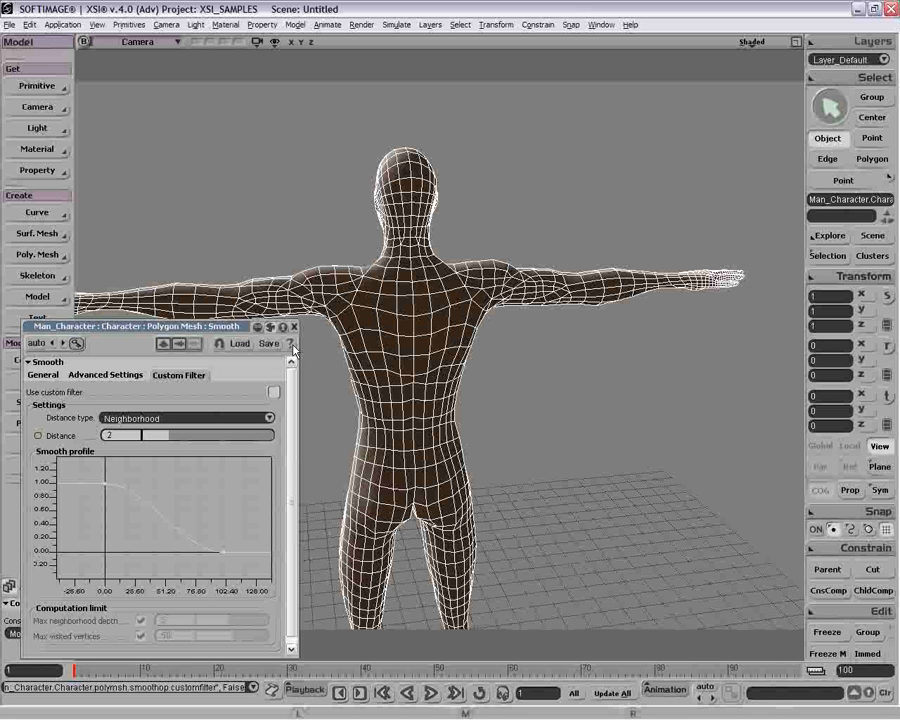
pyautogui.click(42, 375)
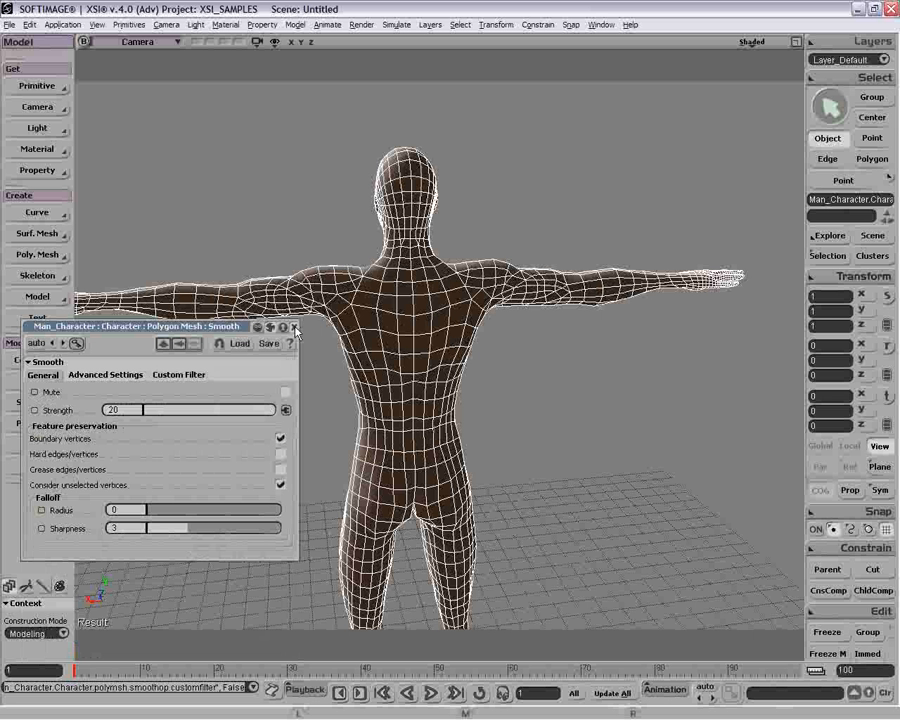
pyautogui.click(294, 328)
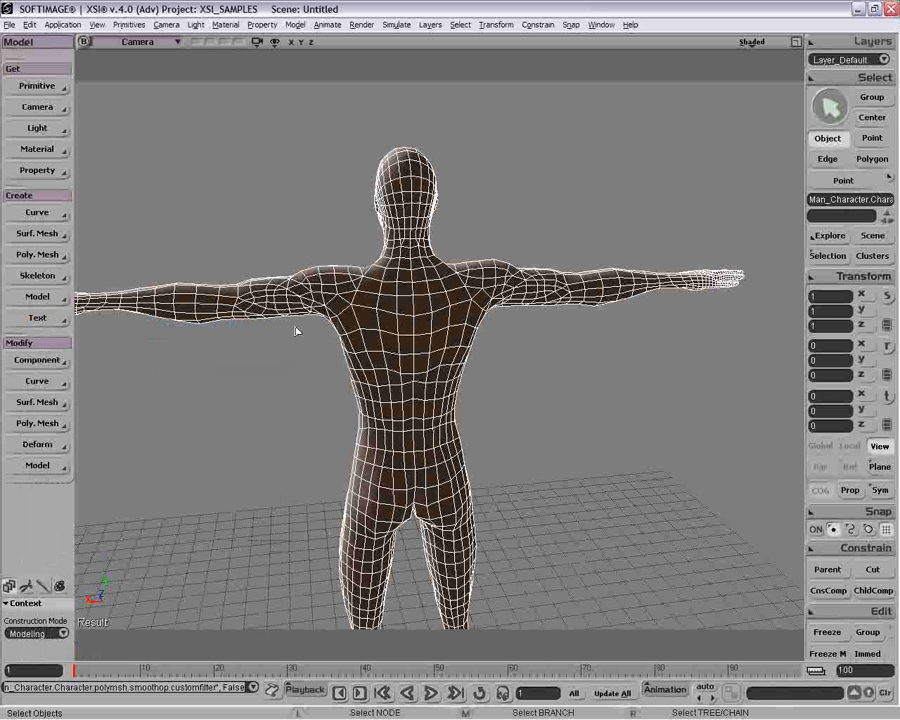
# Step: Select the Smooth operator in the character's operator stack and delete it
pyautogui.press('space')
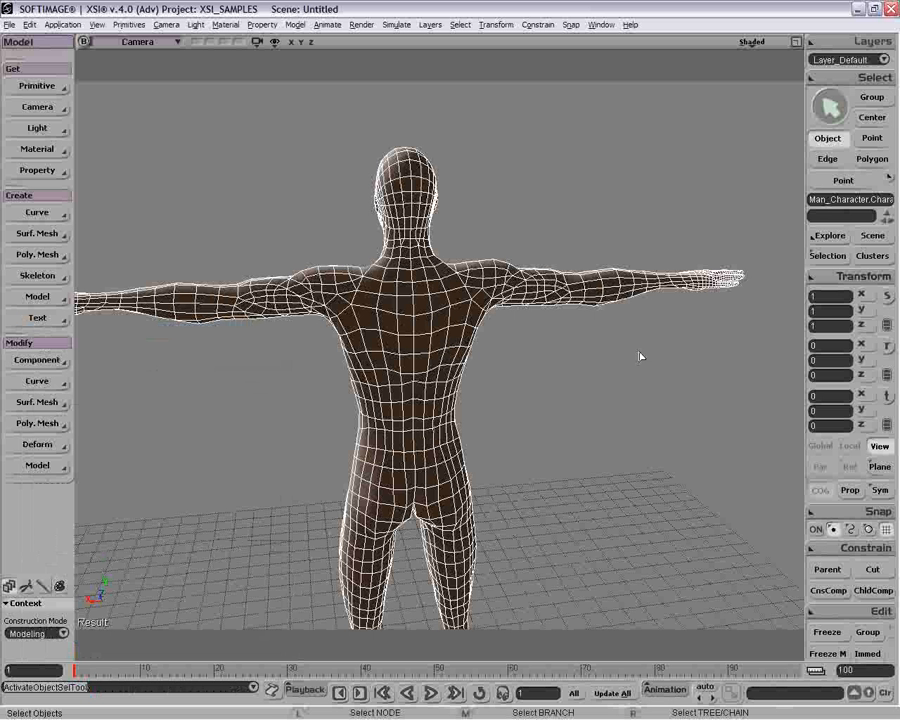
pyautogui.click(830, 257)
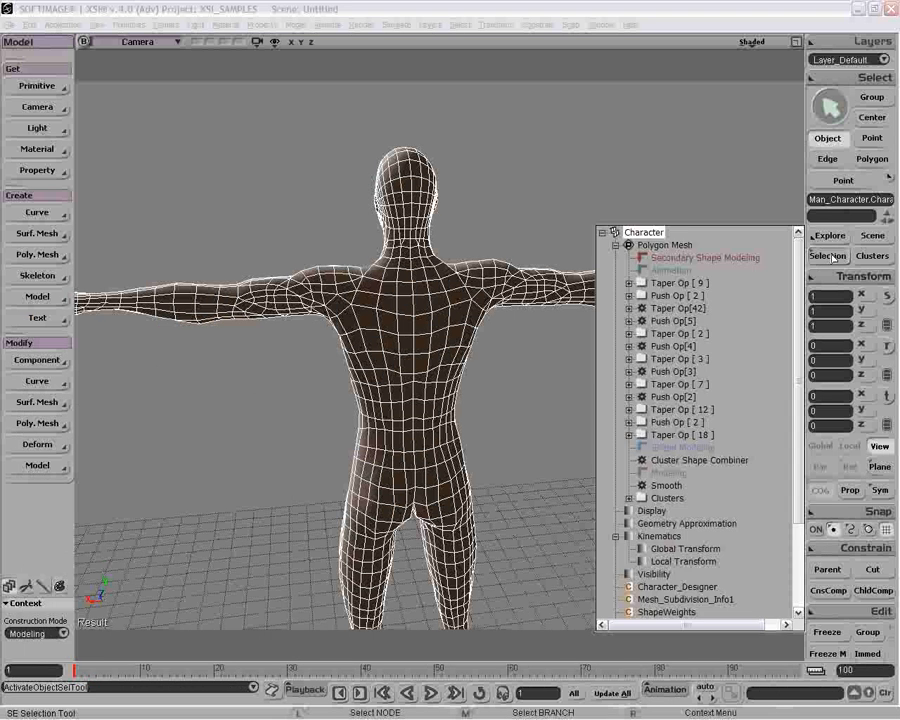
pyautogui.click(670, 485)
pyautogui.click(529, 486)
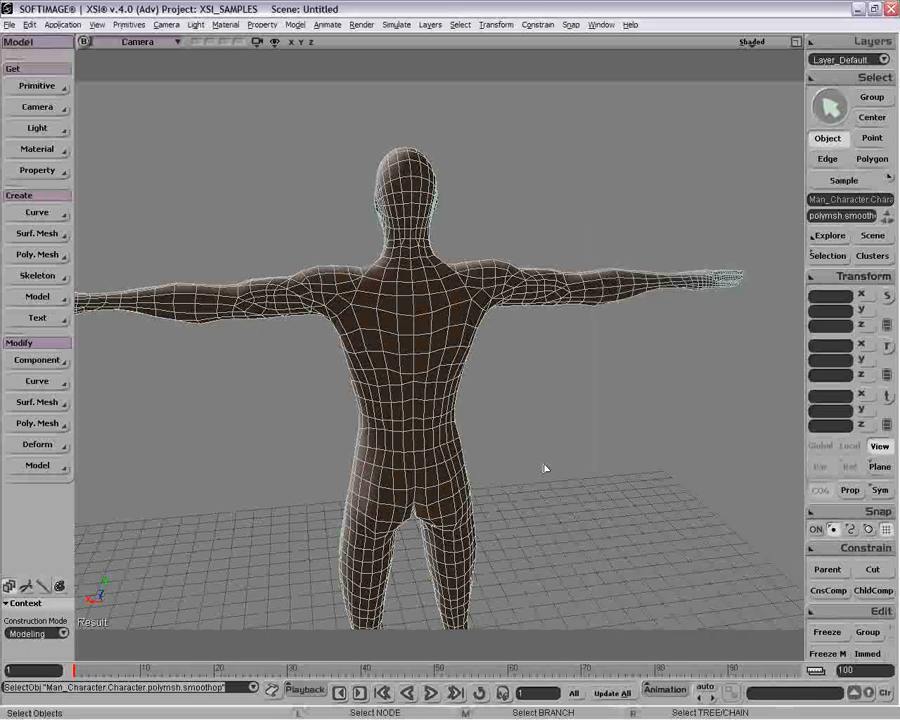
pyautogui.click(831, 261)
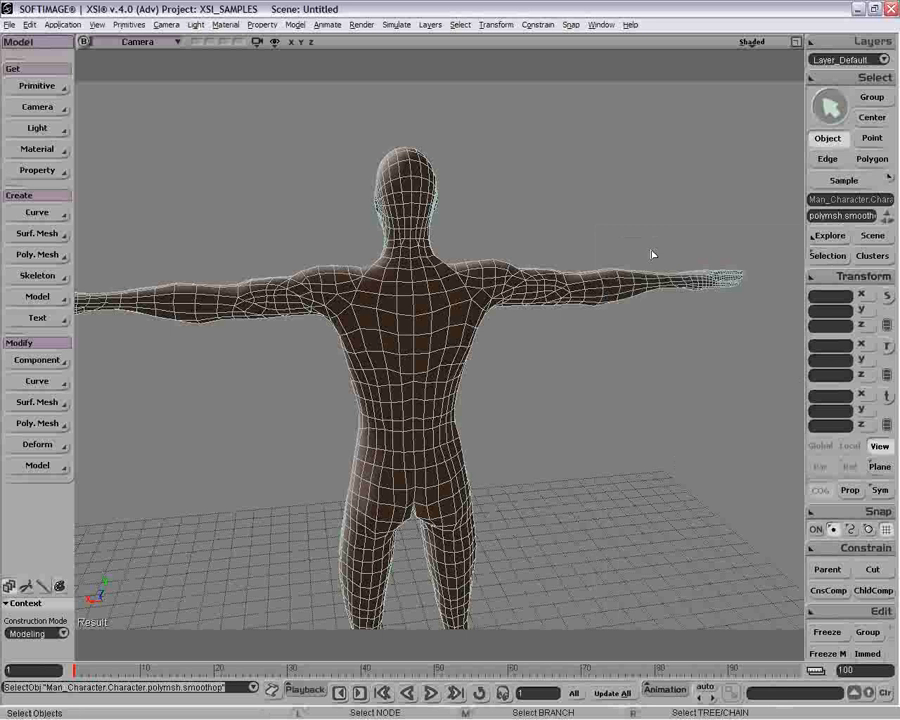
pyautogui.press('Delete')
# Step: Reselect the character from the front and check its operator stack for any remaining Smooth operator
pyautogui.press('o')
pyautogui.moveTo(402, 341); pyautogui.dragTo(495, 358)
pyautogui.press('space')
pyautogui.click(497, 362)
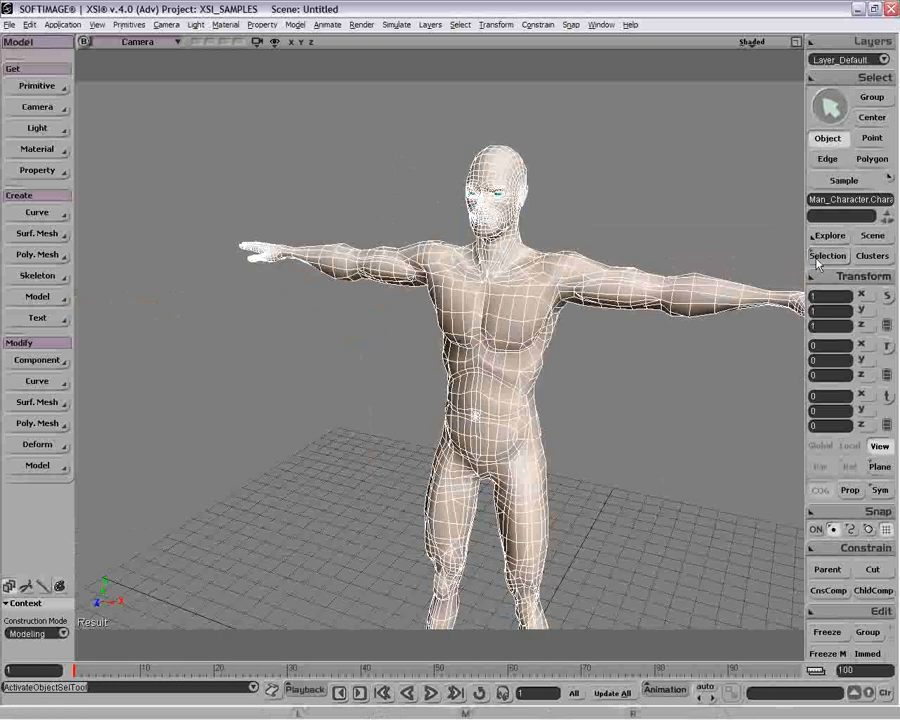
pyautogui.click(820, 261)
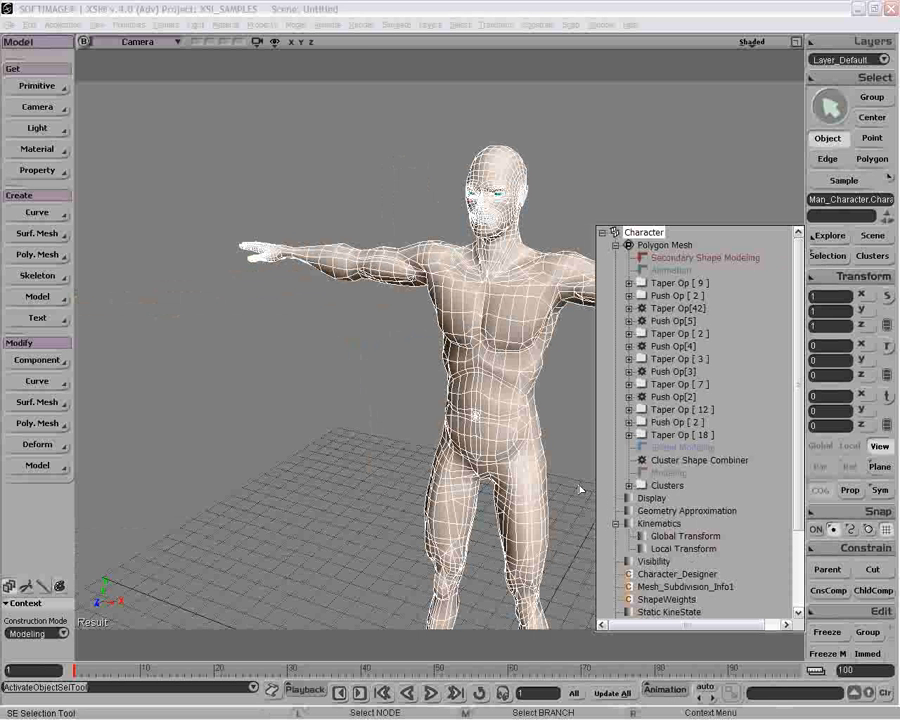
pyautogui.click(580, 490)
pyautogui.click(460, 405)
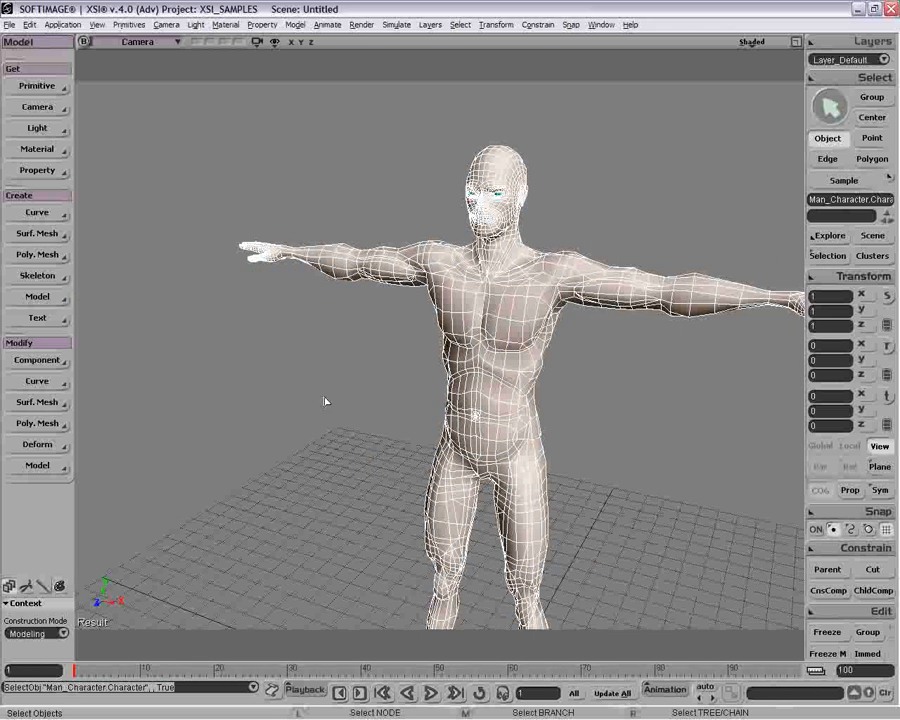
# Step: Apply a new Smooth deformation to the whole character with a strength of 17.754
pyautogui.click(40, 444)
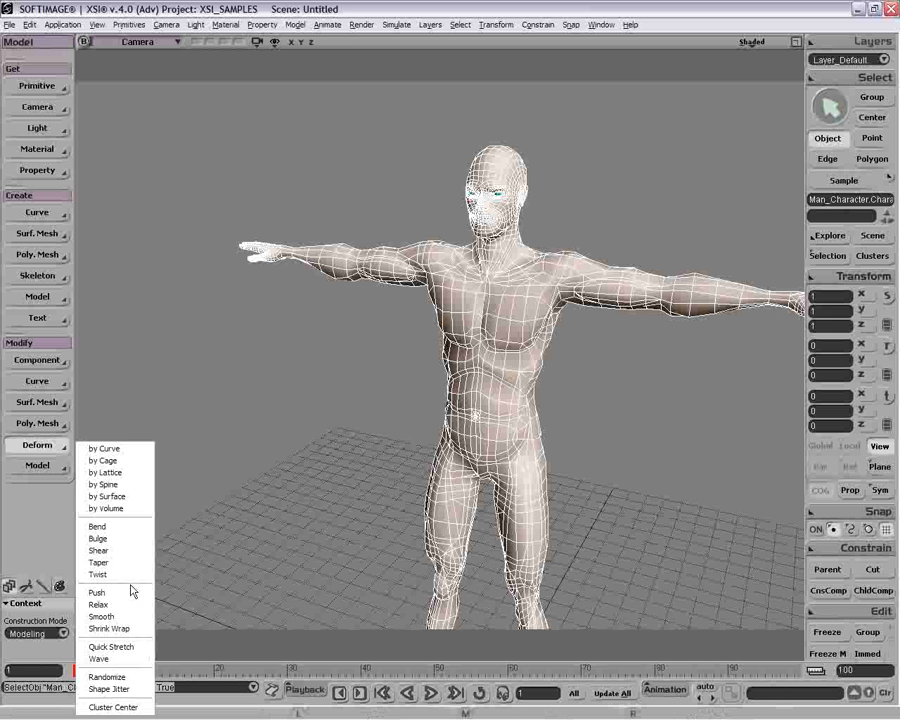
pyautogui.click(130, 617)
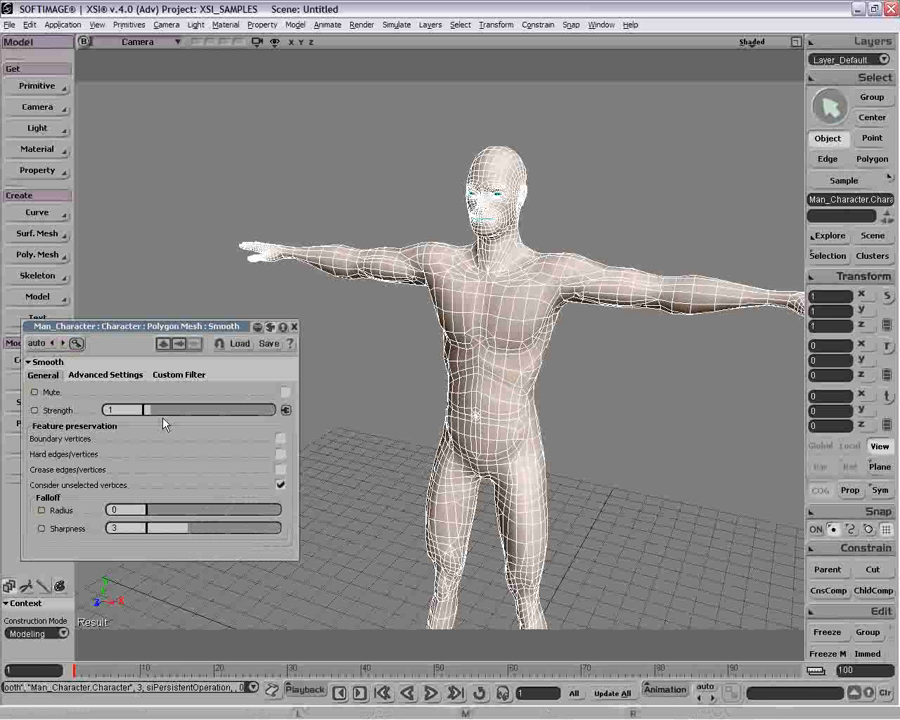
pyautogui.moveTo(146, 410); pyautogui.dragTo(266, 409)
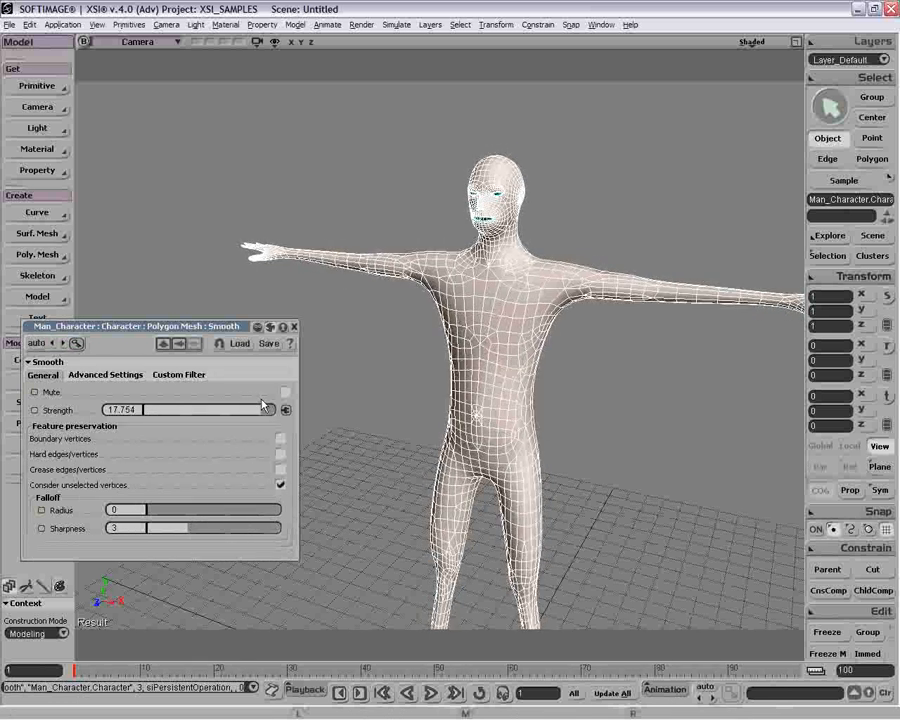
# Step: Try restricting the smoothing to the Parallel and then the Perpendicular normal direction
pyautogui.click(135, 375)
pyautogui.click(180, 428)
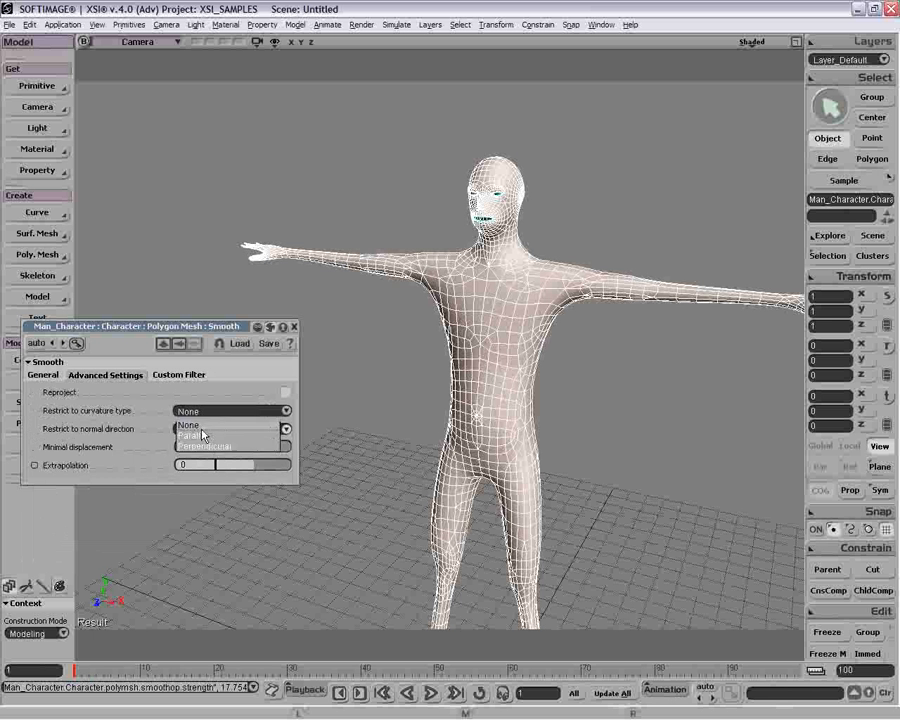
pyautogui.click(205, 440)
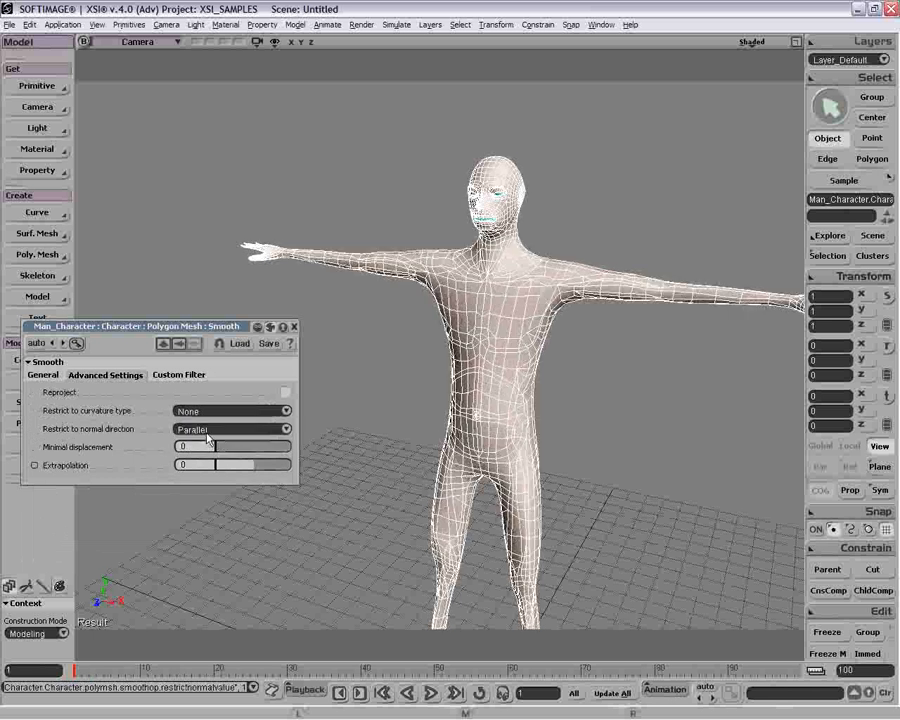
pyautogui.click(209, 432)
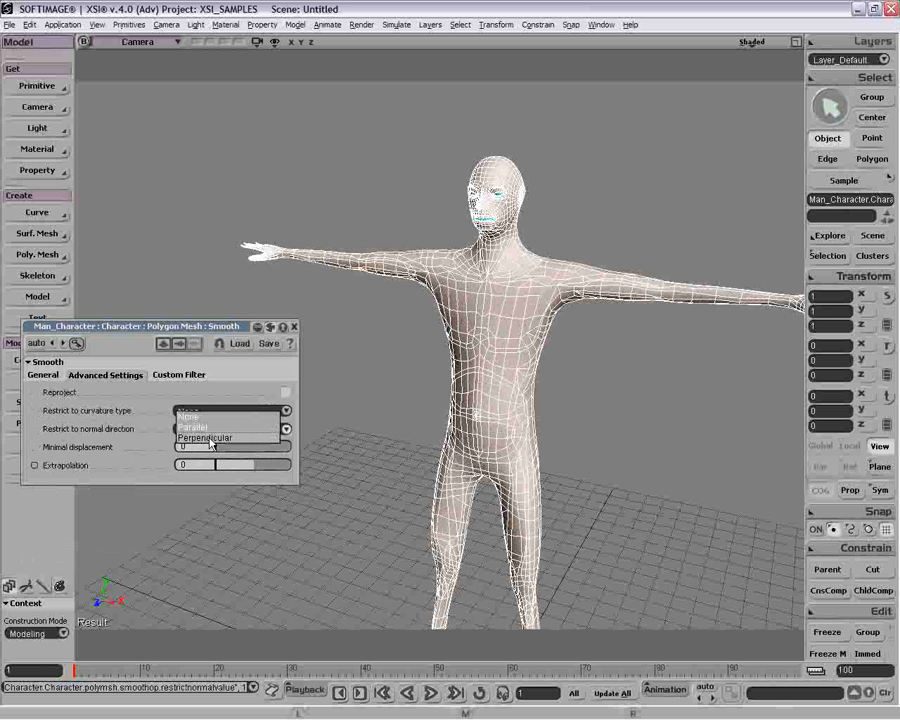
pyautogui.click(210, 440)
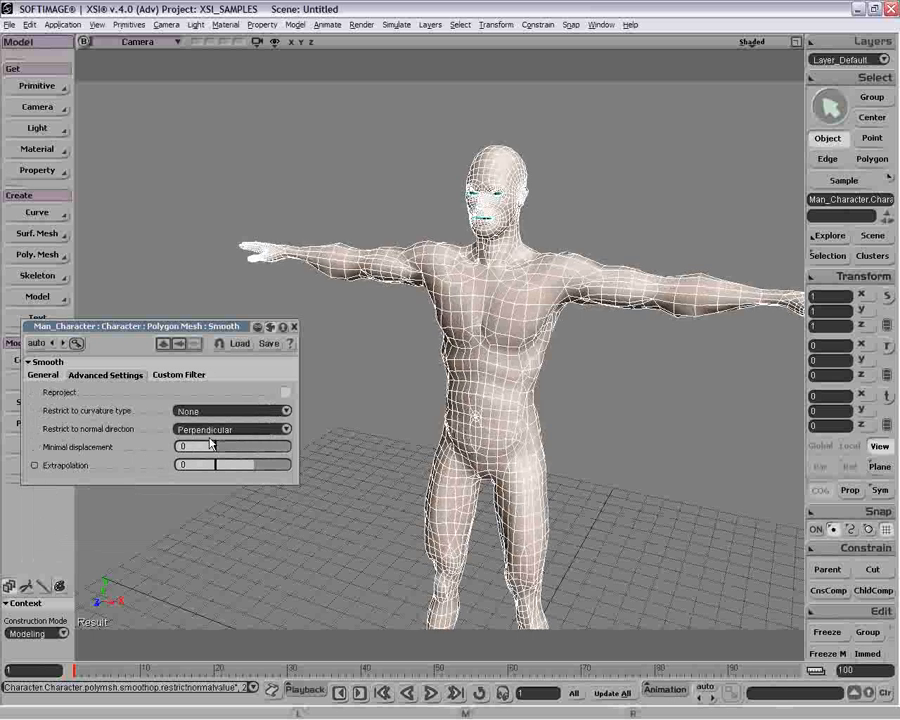
# Step: Raise the smoothing strength to 20 and inspect the character's back
pyautogui.click(58, 376)
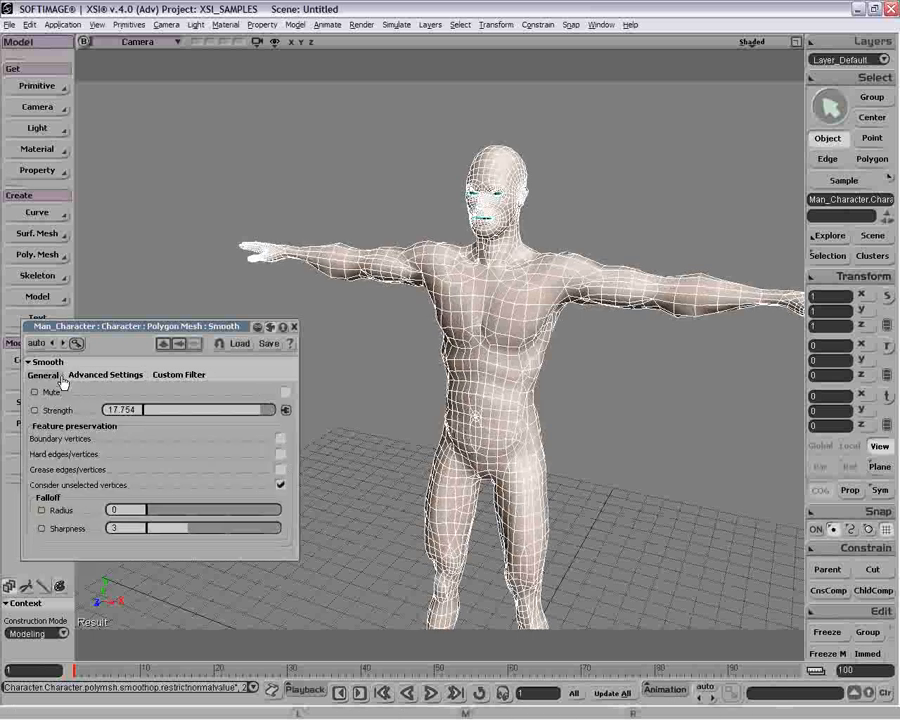
pyautogui.moveTo(263, 410); pyautogui.dragTo(284, 411)
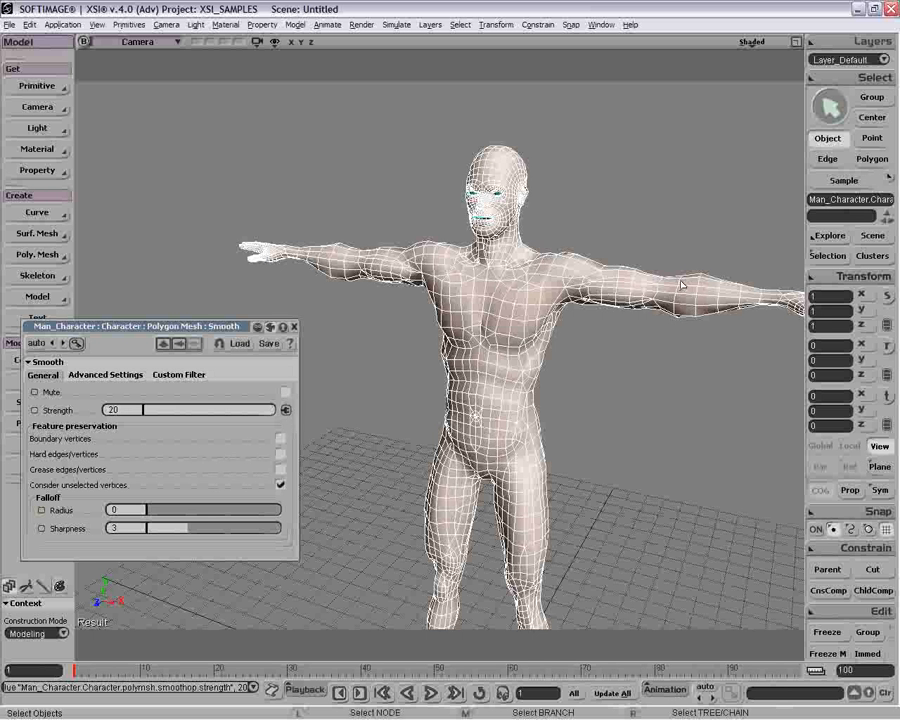
pyautogui.press('o')
pyautogui.moveTo(665, 326); pyautogui.dragTo(470, 360)
pyautogui.press('o')
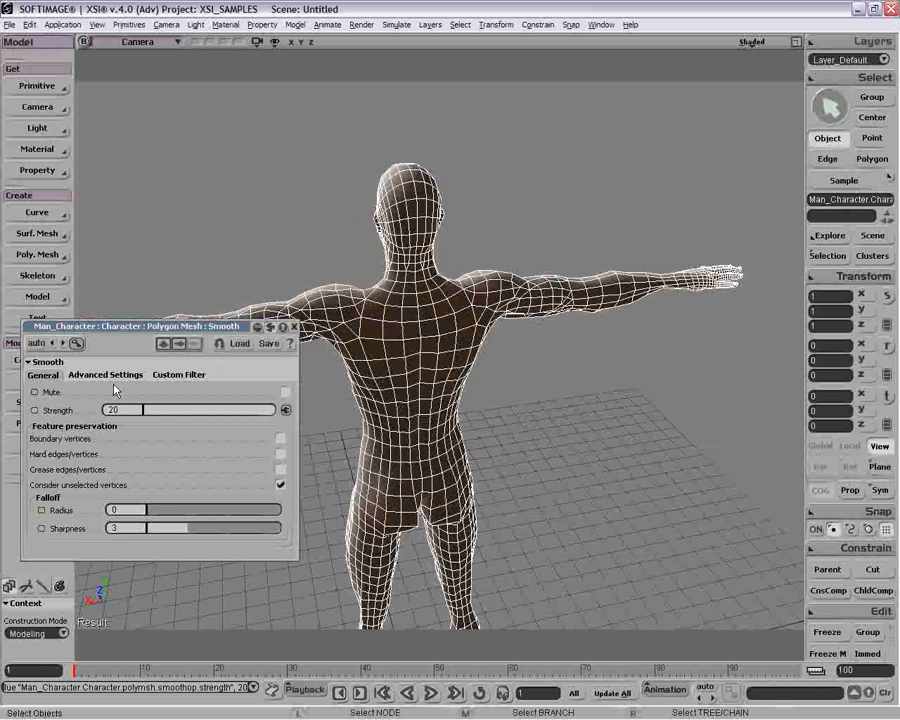
# Step: Set the smoothing's normal direction restriction to None
pyautogui.click(105, 374)
pyautogui.click(220, 410)
pyautogui.click(219, 406)
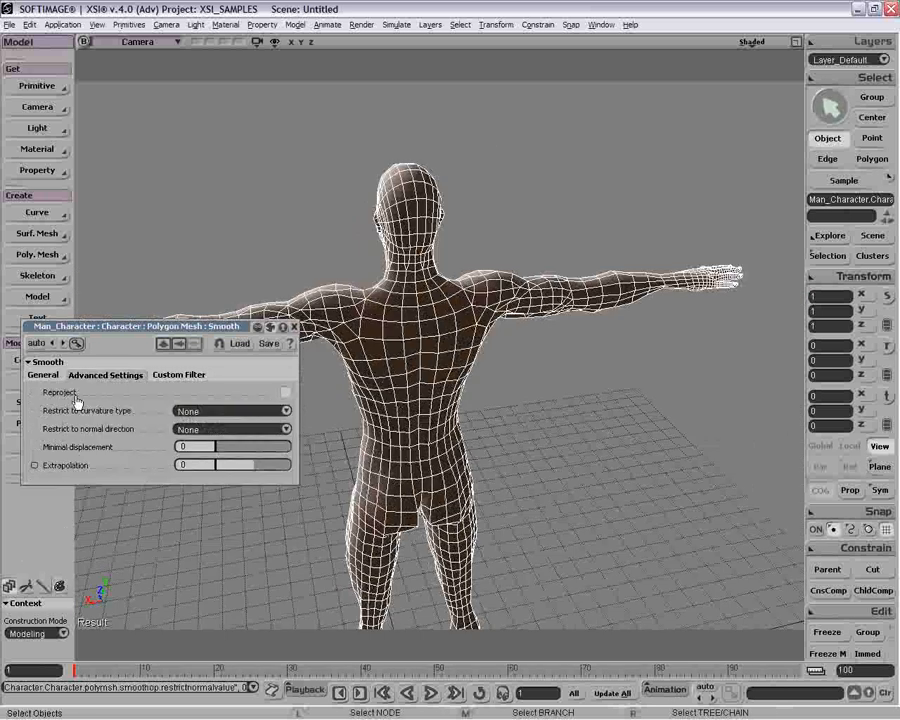
# Step: Lower the smoothing strength to 0, bring it back to 20, and close the Smooth properties
pyautogui.click(44, 375)
pyautogui.moveTo(267, 408); pyautogui.dragTo(145, 408)
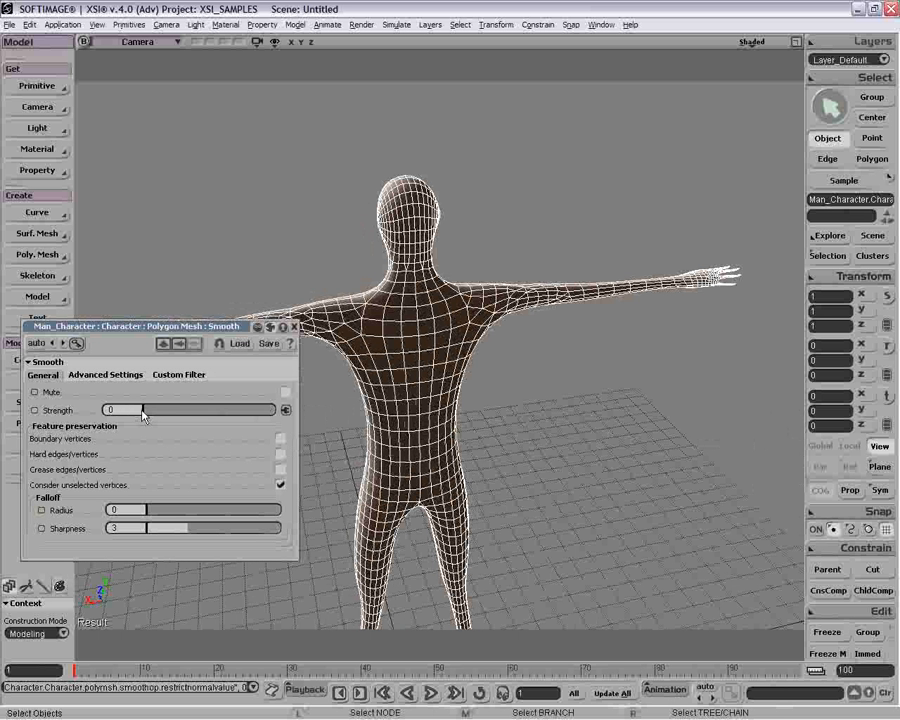
pyautogui.moveTo(228, 415); pyautogui.dragTo(276, 411)
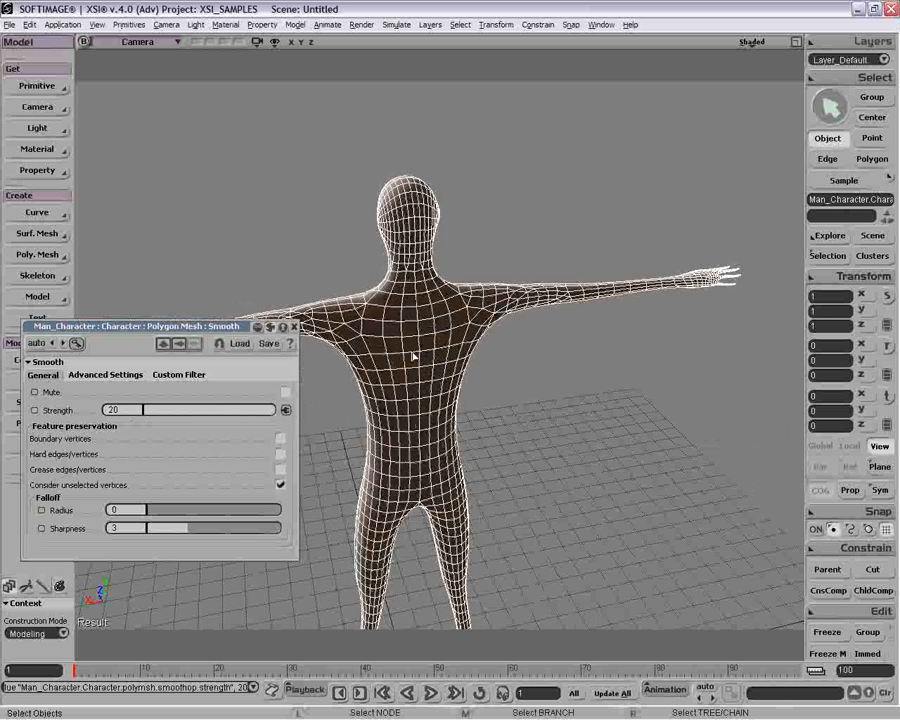
pyautogui.click(295, 328)
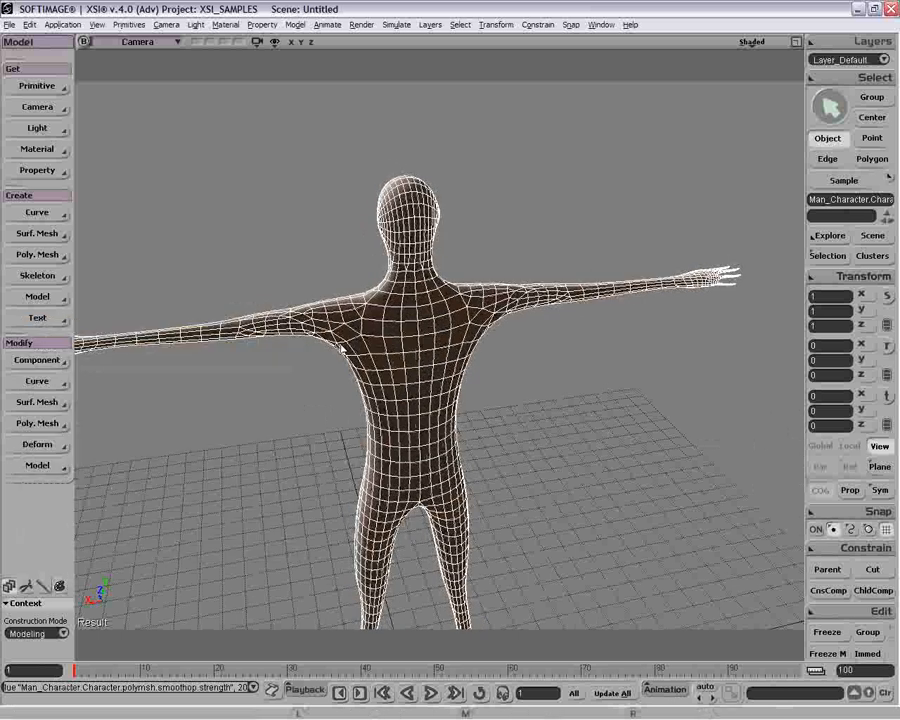